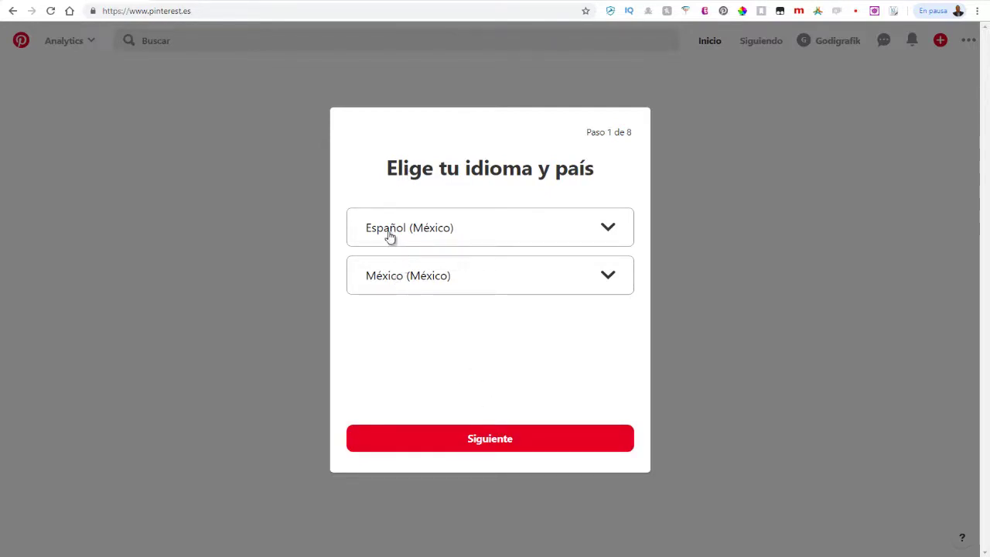
# Accept the preset language and country, name the business profile Godigrafik, and set its business type to Tienda en Internet
pyautogui.click(500, 441)
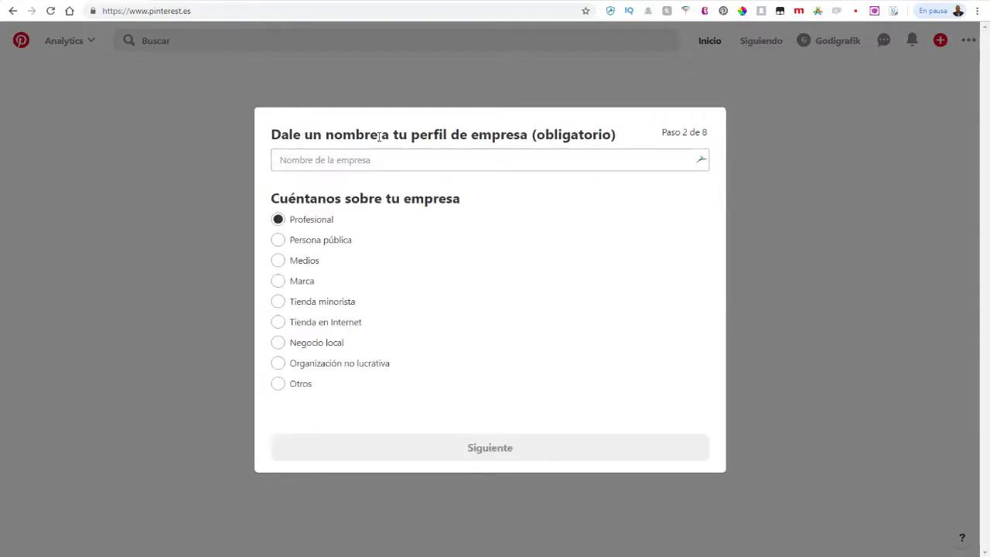
pyautogui.click(315, 161)
pyautogui.write('G')
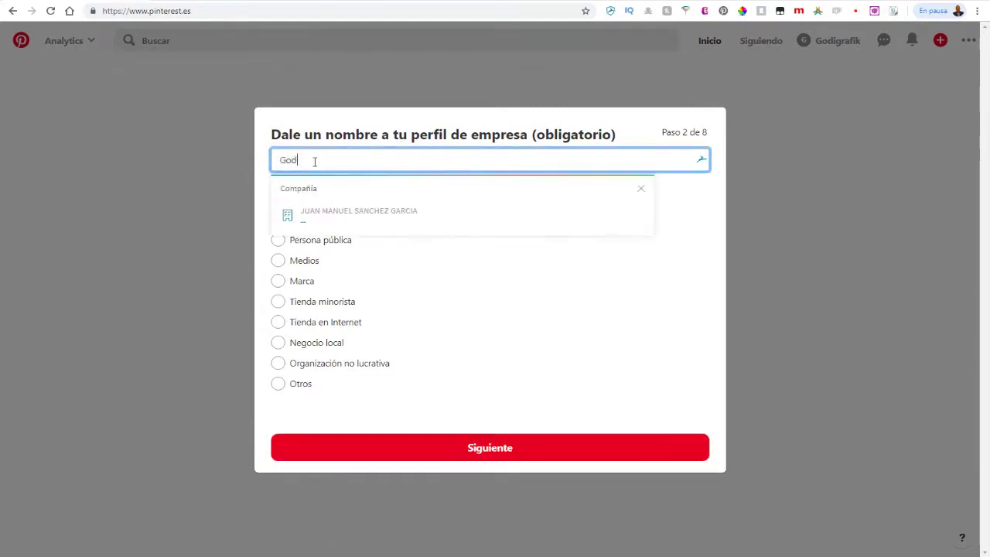
pyautogui.write('odigrafik')
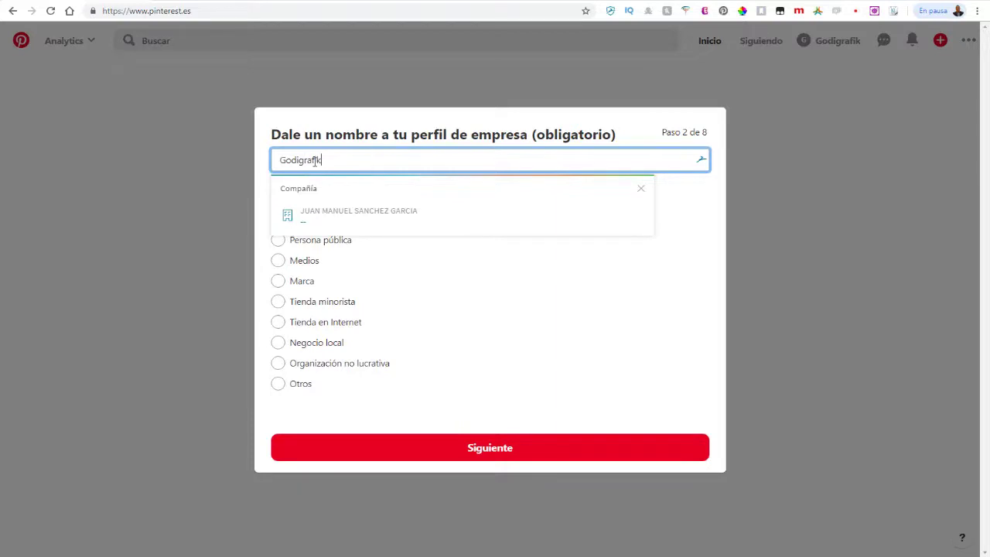
pyautogui.click(277, 322)
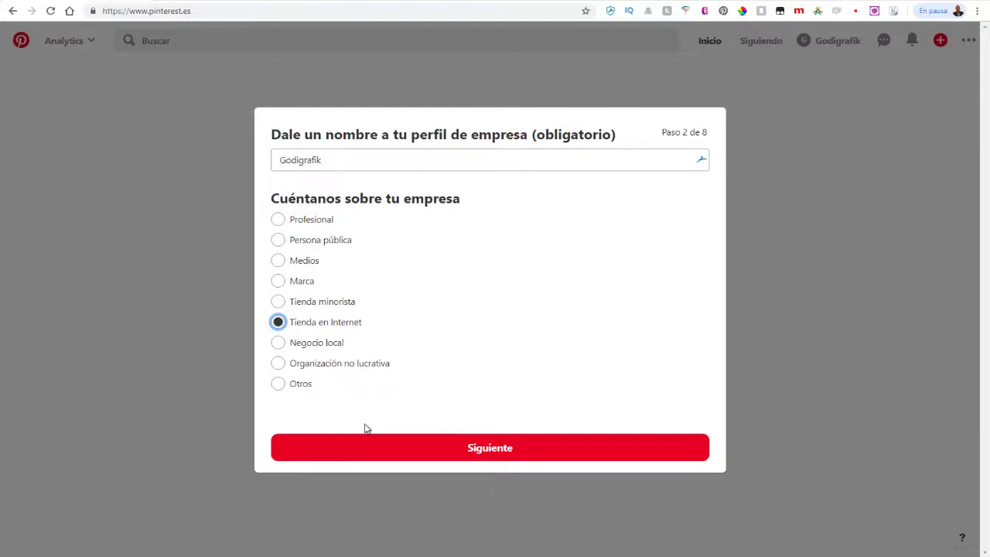
pyautogui.click(486, 453)
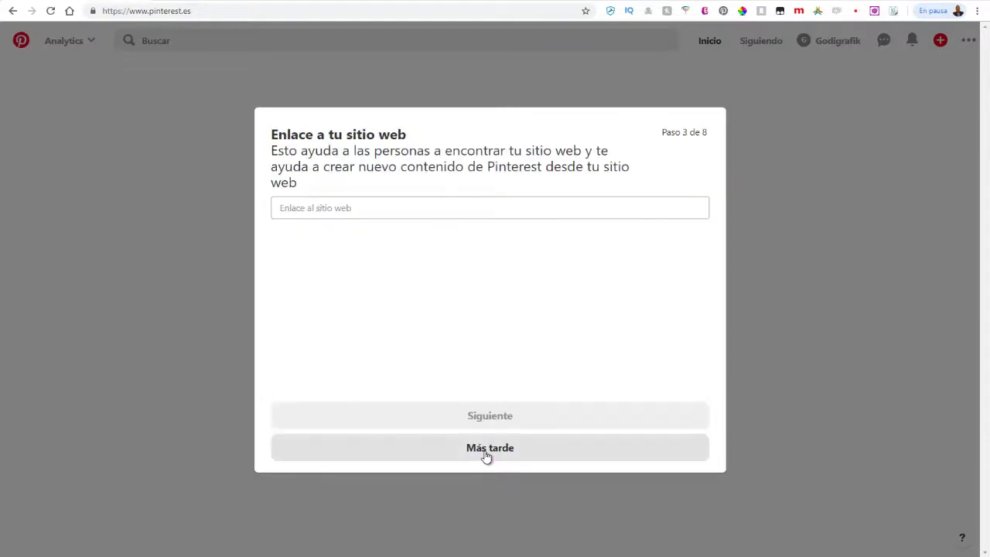
pyautogui.click(337, 207)
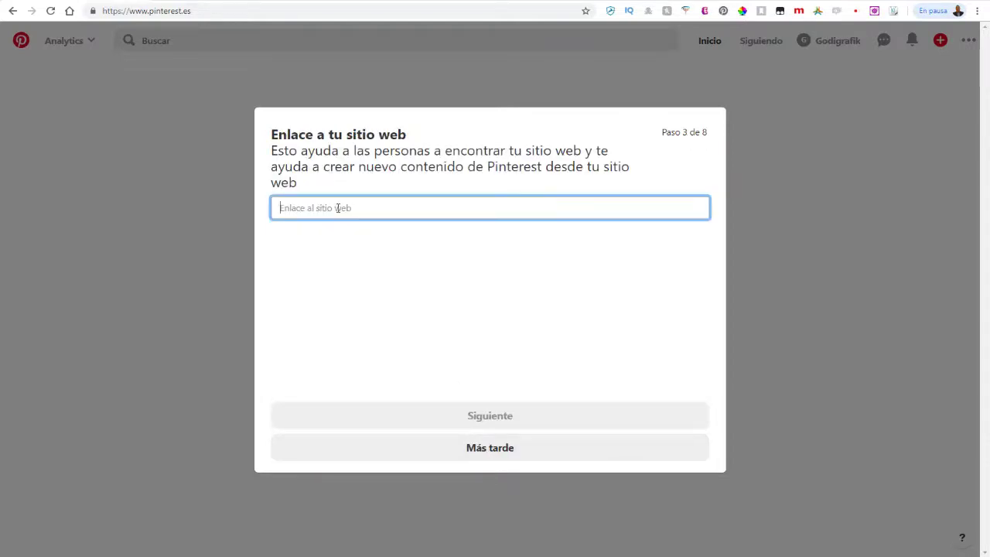
pyautogui.write('www.etsy.com/mx/shop/godigrafik')
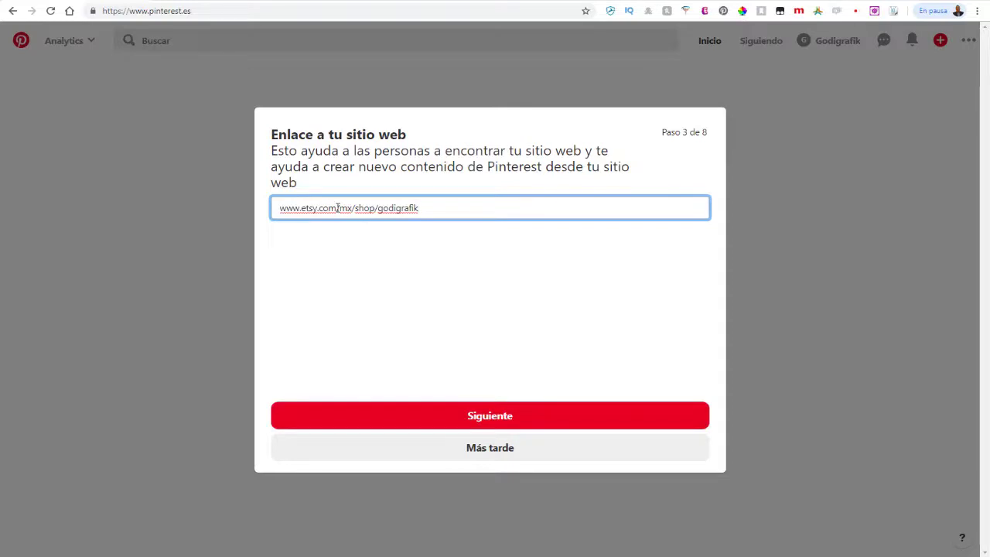
pyautogui.click(282, 209)
pyautogui.write('htt')
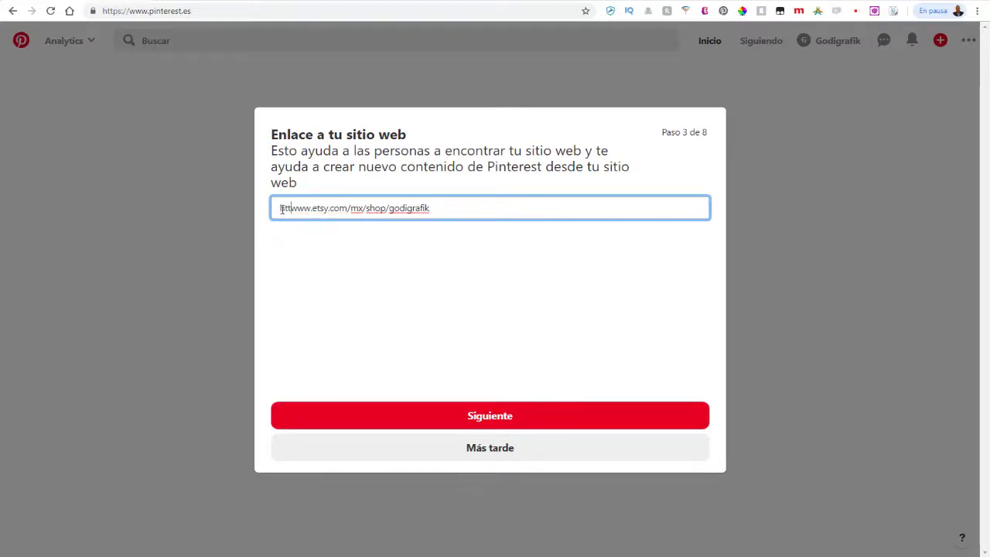
pyautogui.write('p')
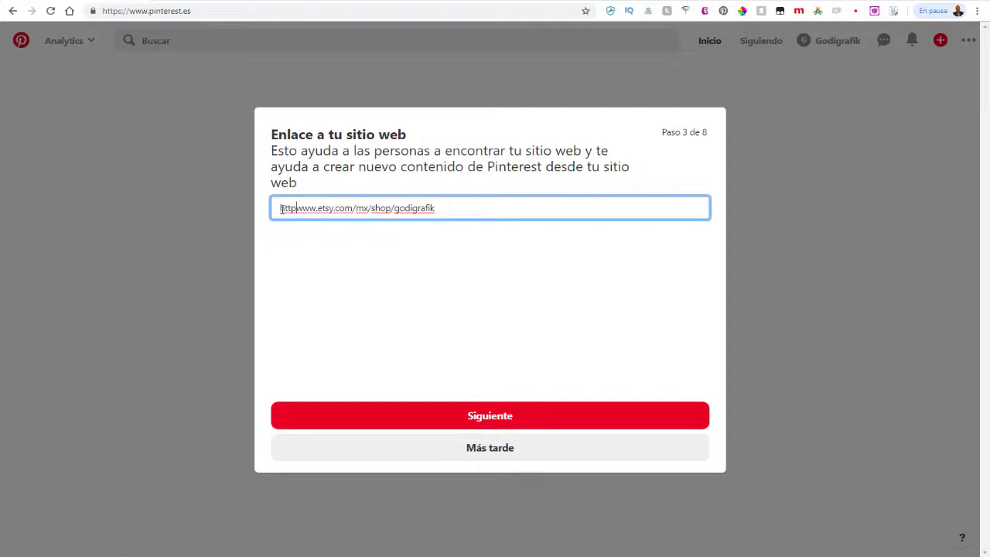
pyautogui.write('s')
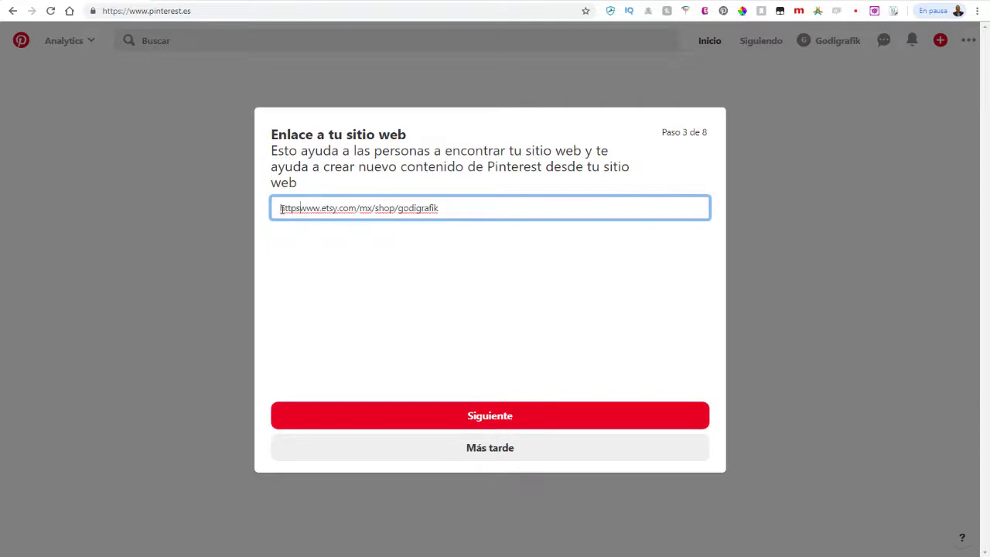
pyautogui.write('://')
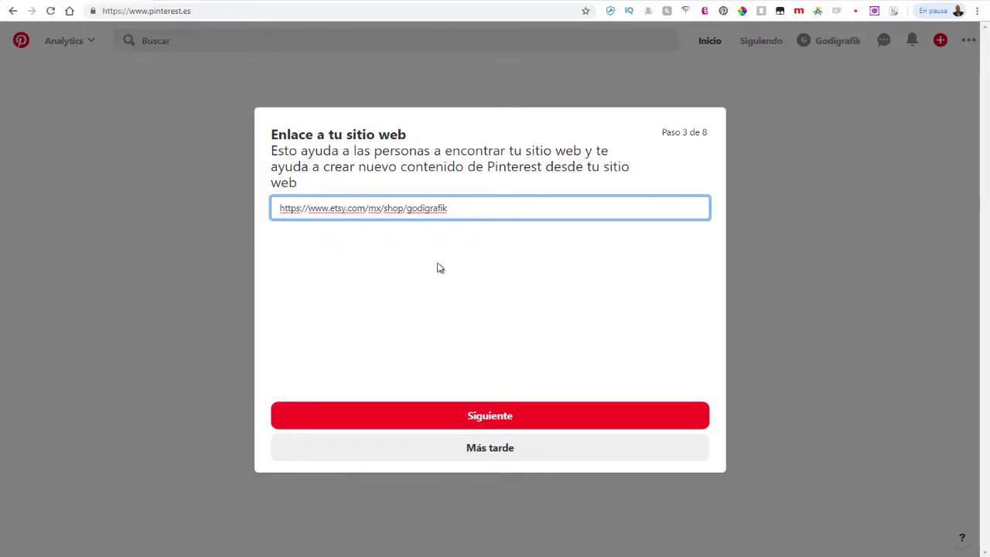
pyautogui.click(499, 418)
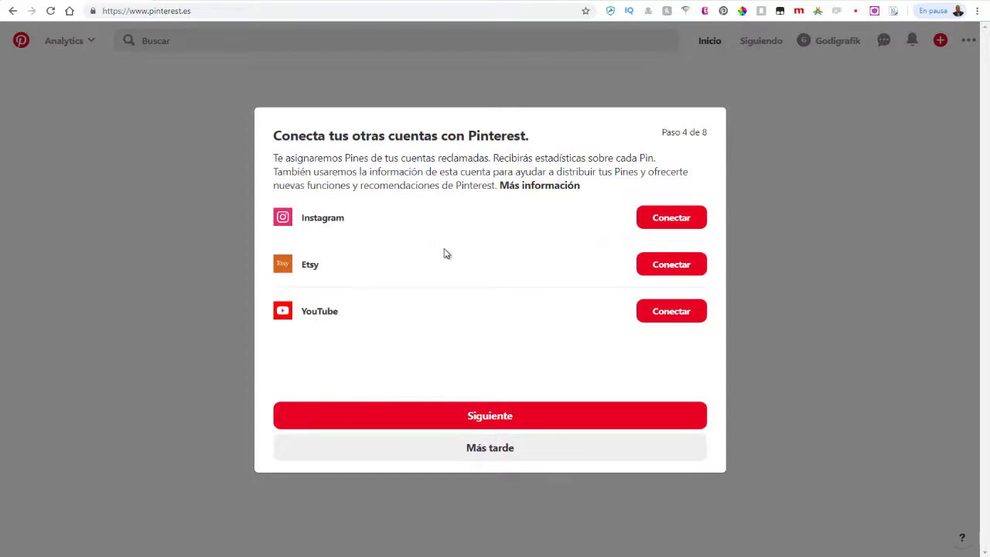
# Connect the Instagram and Etsy accounts, granting Pinterest access to each
pyautogui.click(684, 223)
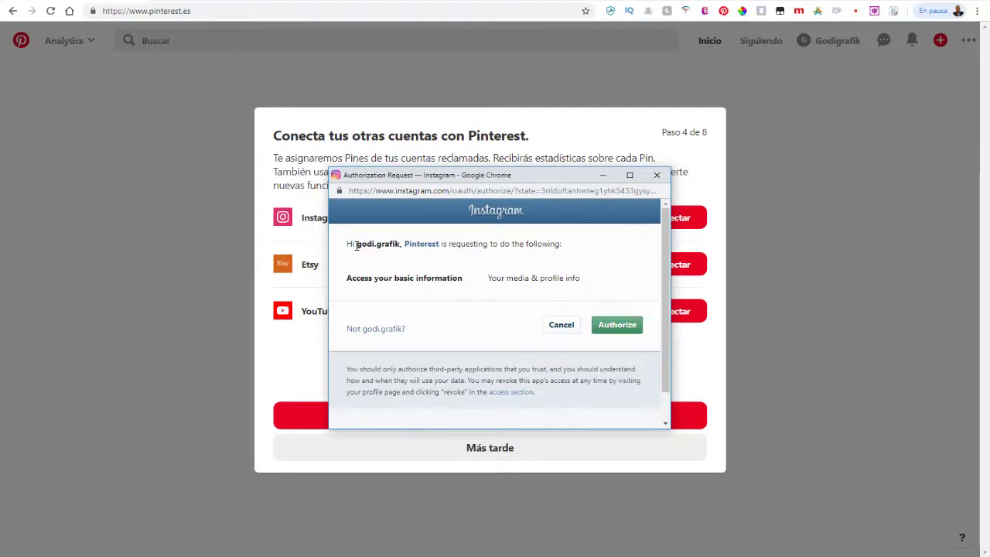
pyautogui.click(624, 327)
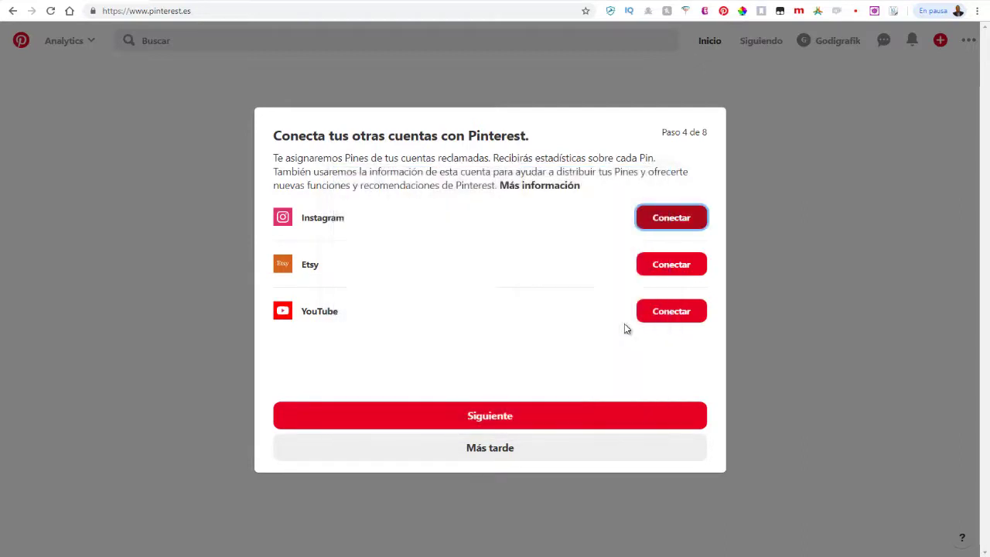
pyautogui.click(677, 268)
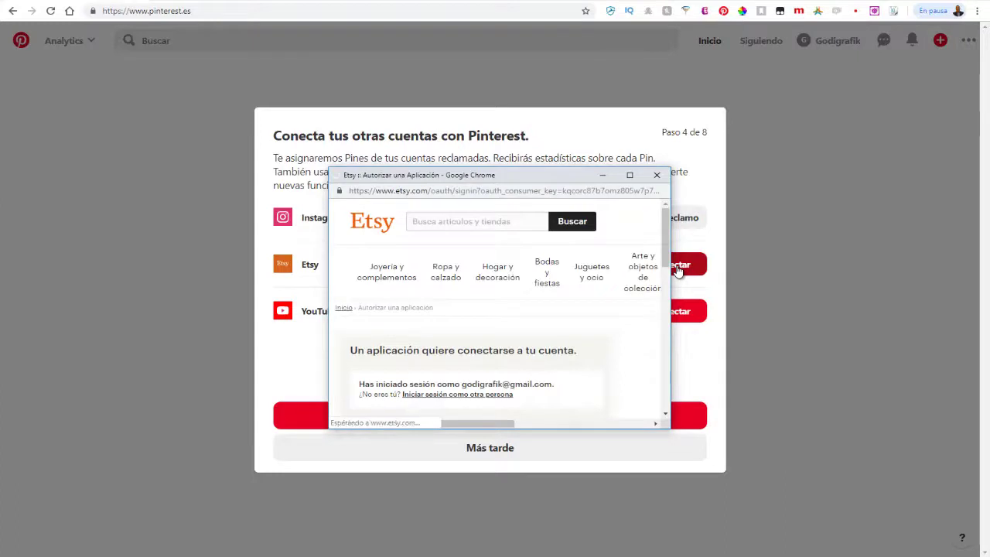
pyautogui.moveTo(618, 308)
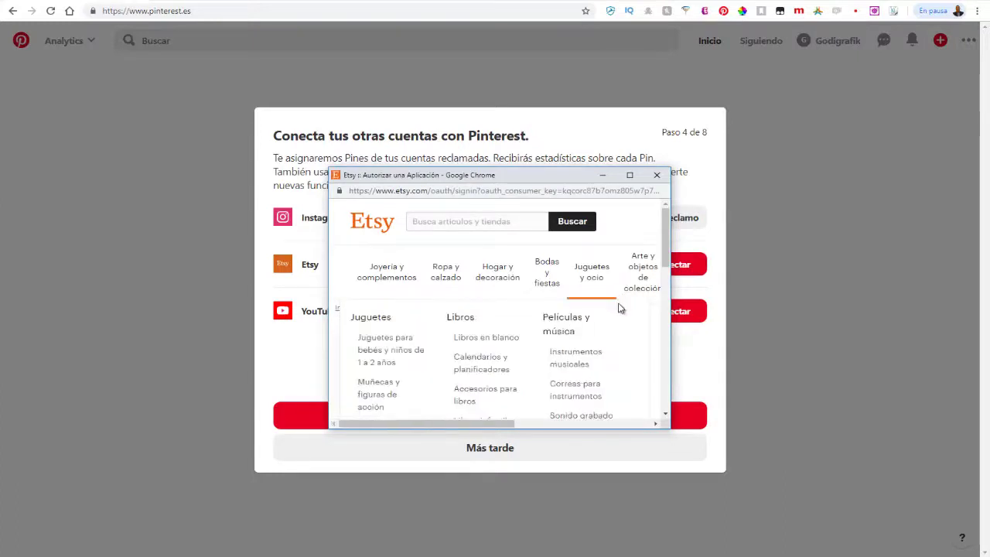
pyautogui.click(630, 176)
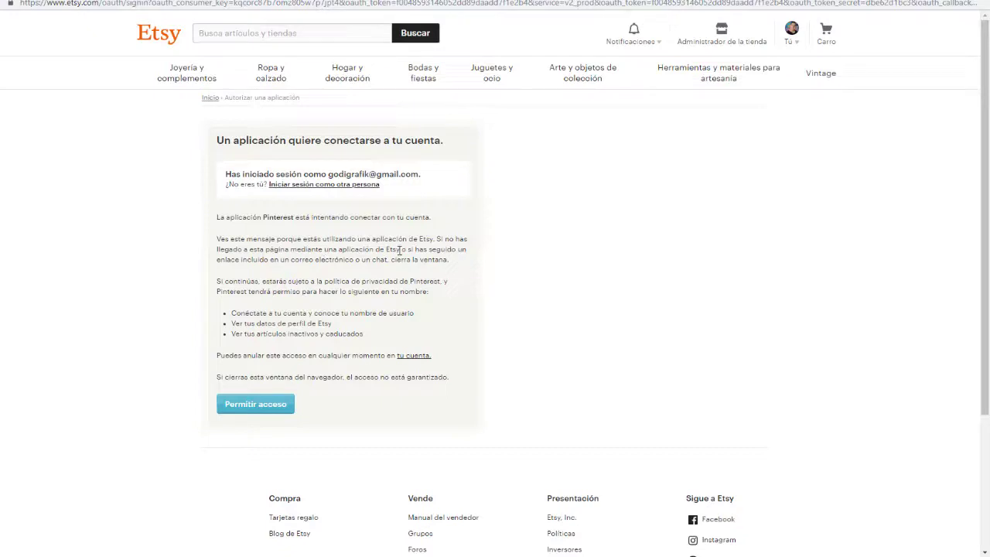
pyautogui.click(266, 409)
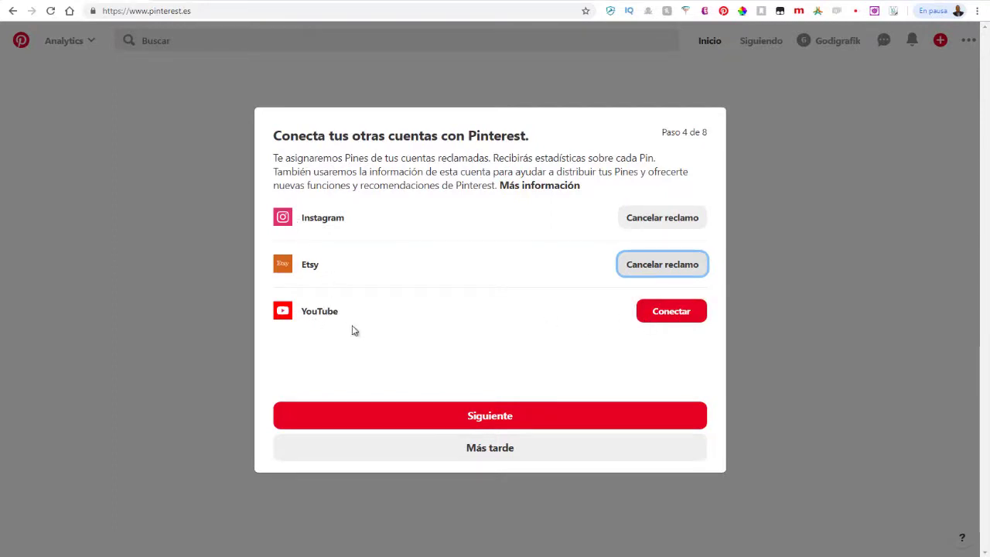
# Connect the YouTube account using the Godi Grafik Google account and allow Pinterest to access it
pyautogui.click(676, 318)
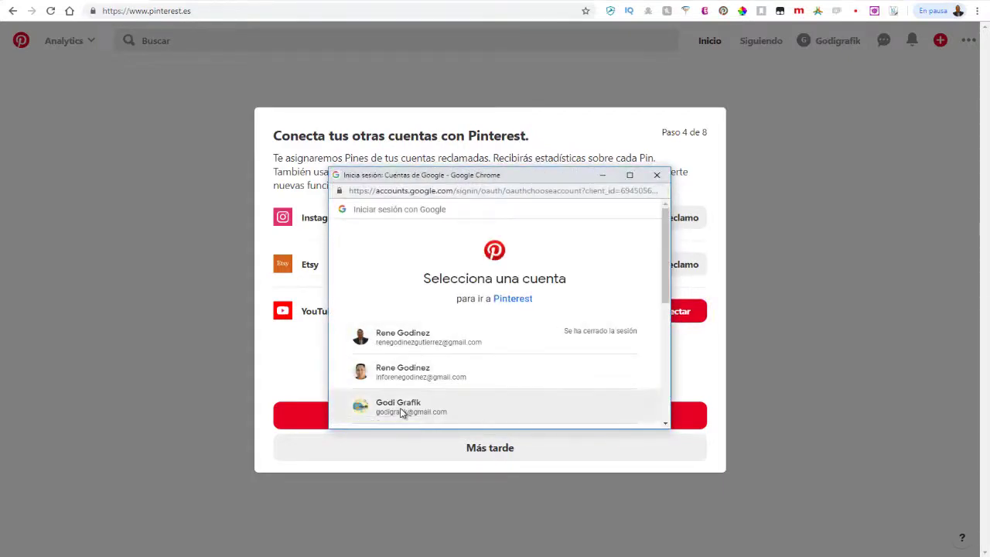
pyautogui.click(400, 411)
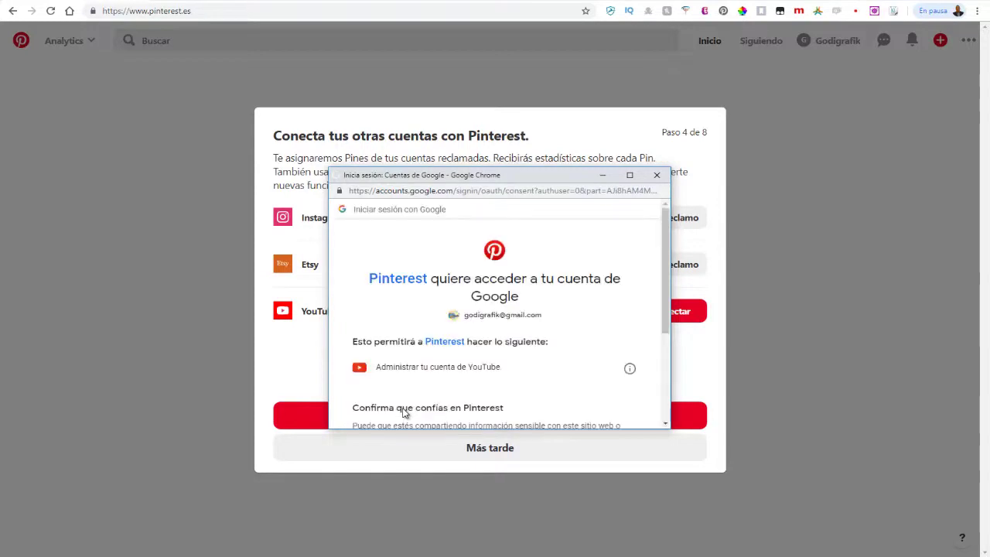
pyautogui.scroll(-2, 522, 376)
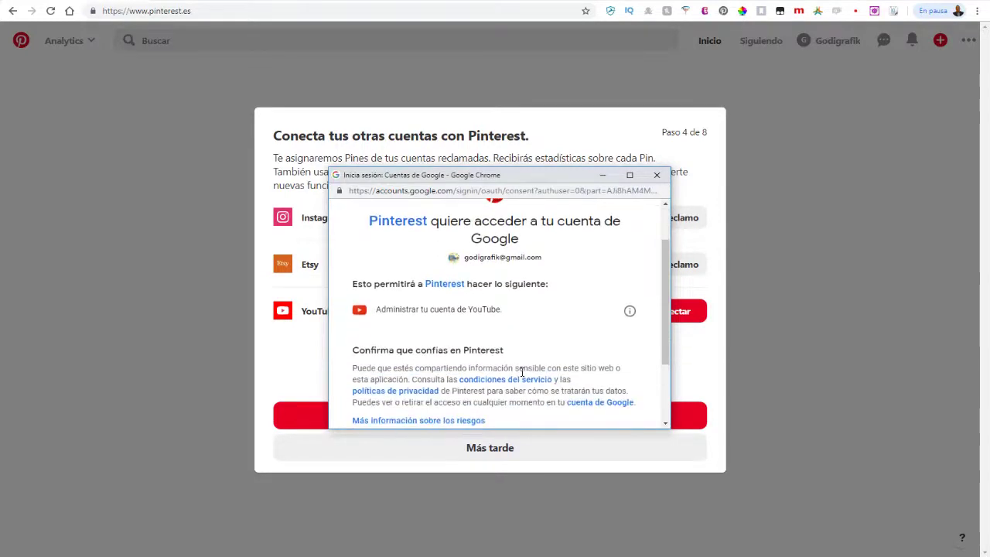
pyautogui.click(615, 356)
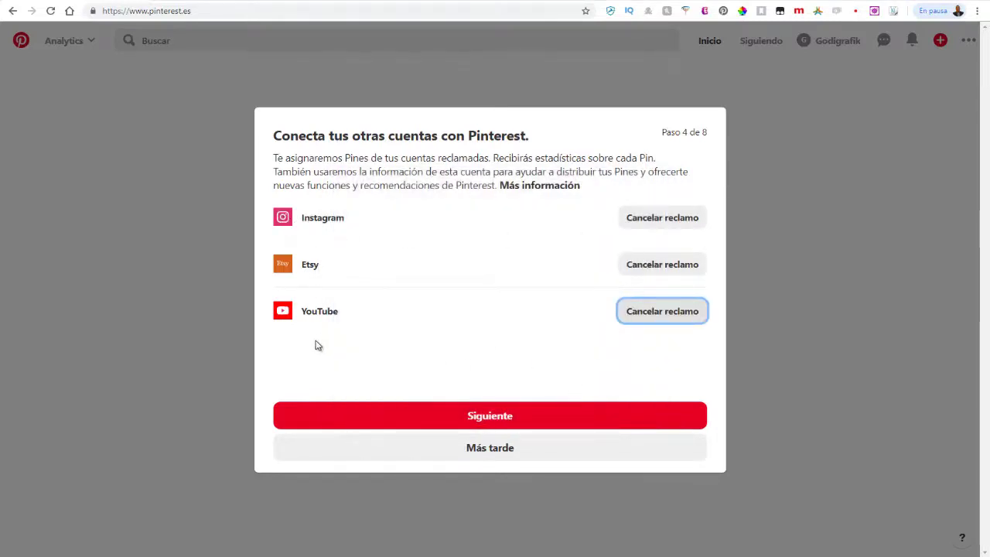
# Proceed to the advertising question and answer it with Todavía no estoy seguro
pyautogui.click(499, 423)
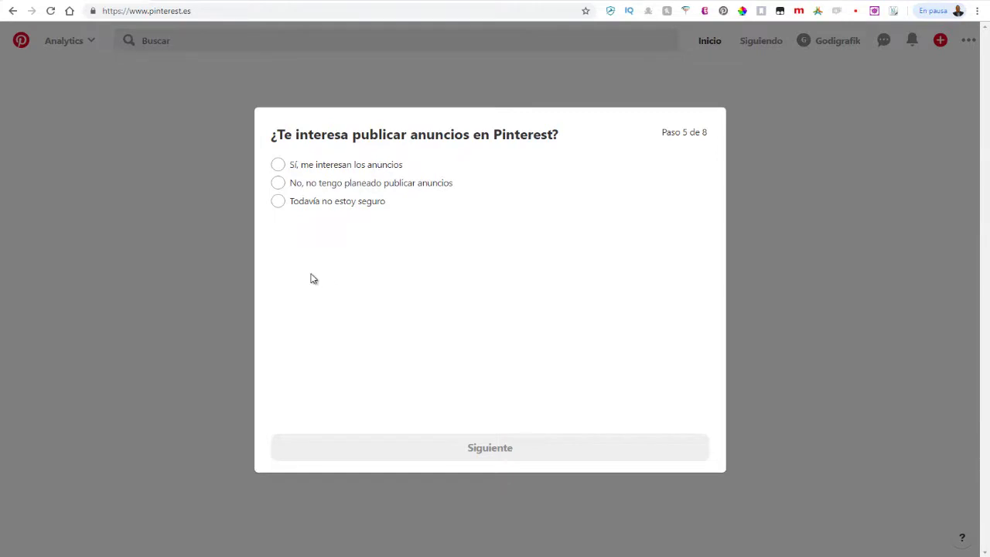
pyautogui.click(278, 202)
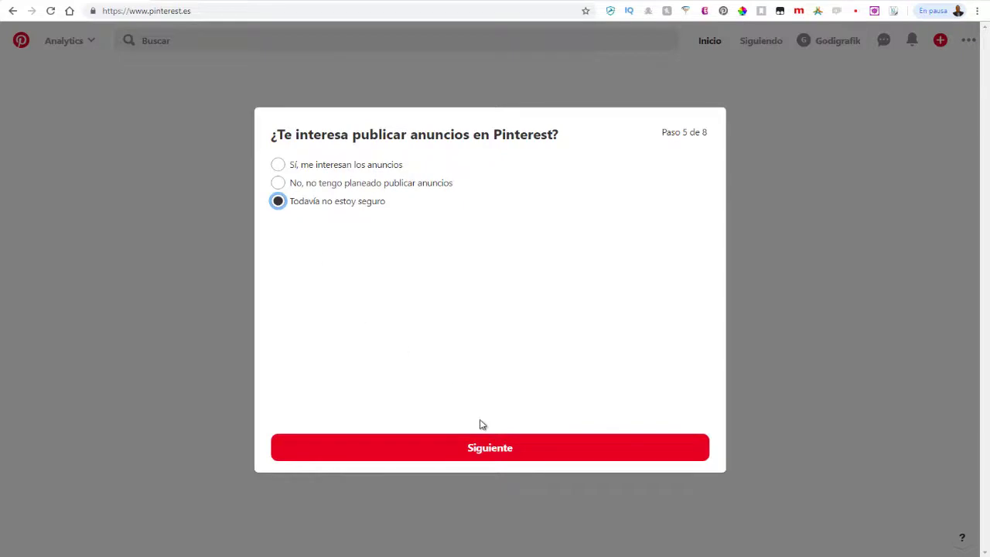
pyautogui.click(490, 454)
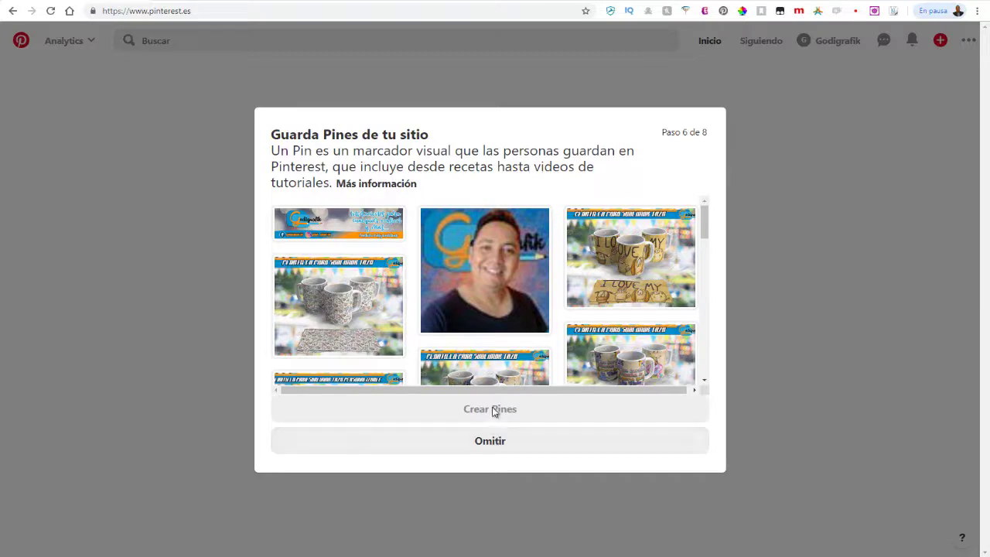
# Select the two Godigrafik logo images at the end of the site's image list for new Pins
pyautogui.moveTo(707, 227); pyautogui.dragTo(713, 367)
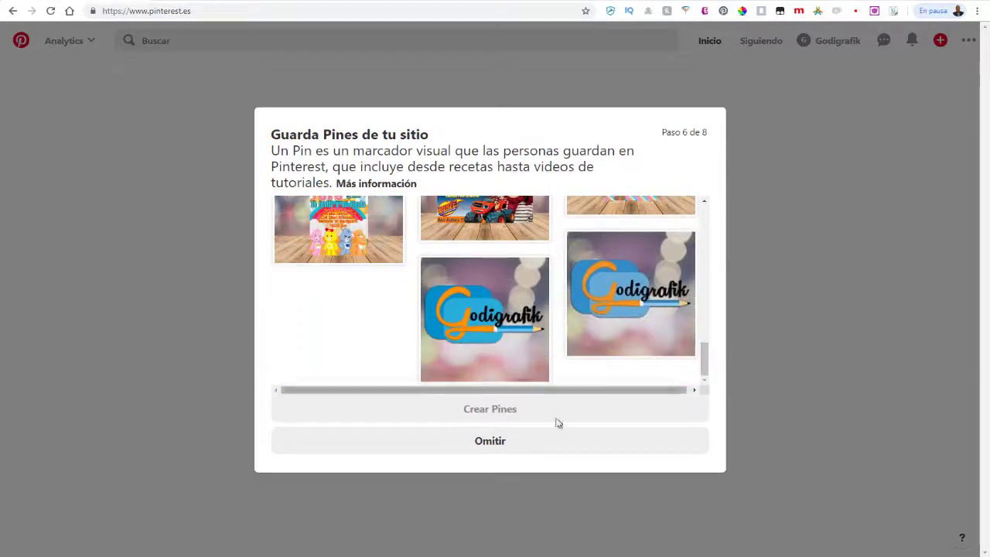
pyautogui.click(483, 316)
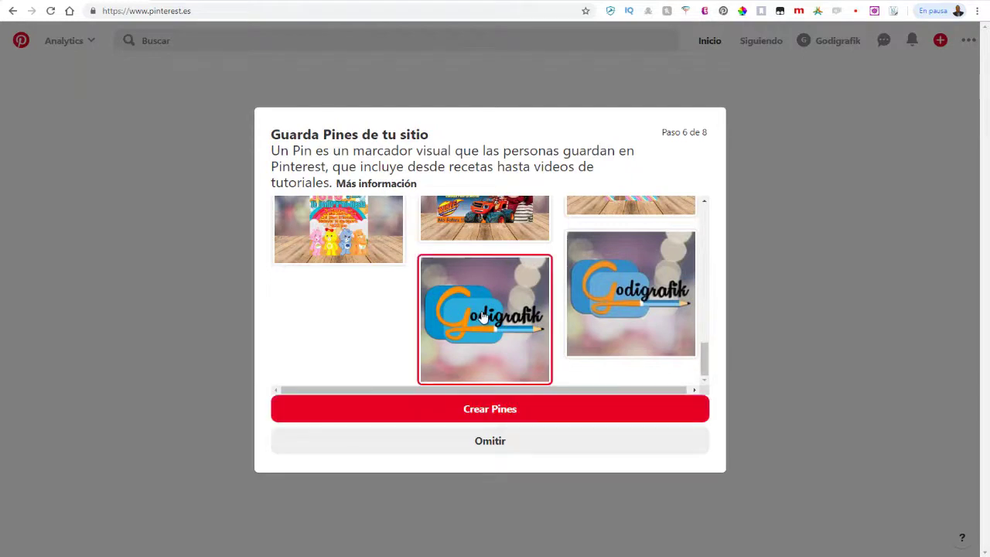
pyautogui.scroll(2, 483, 315)
pyautogui.scroll(-2, 491, 317)
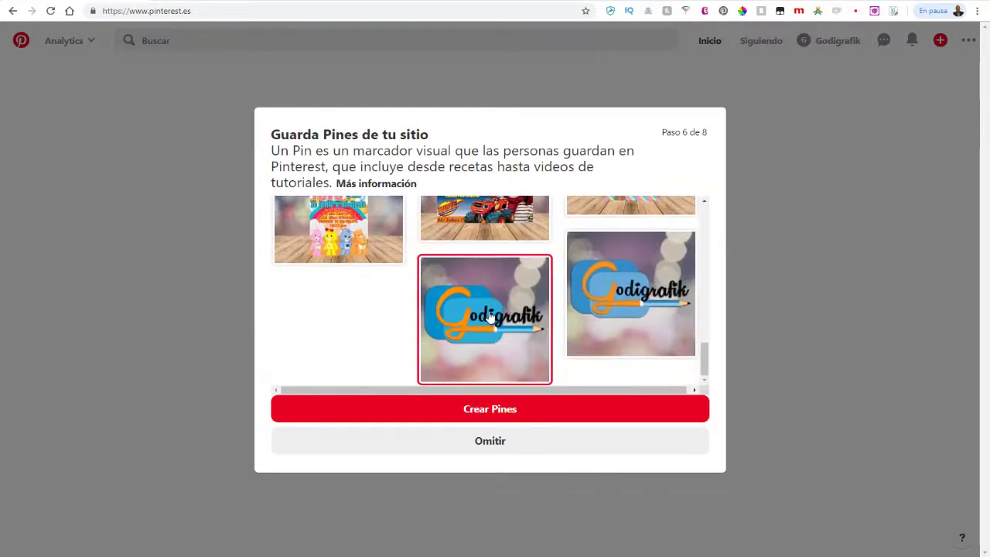
pyautogui.click(625, 301)
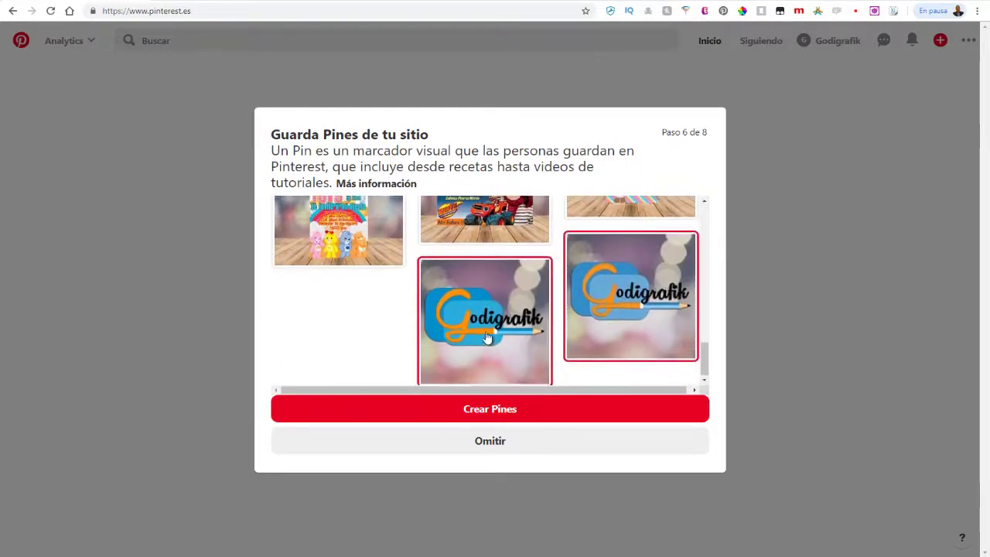
# Add the five mug sublimation template images near the start of the list to the Pin selection
pyautogui.scroll(5, 486, 337)
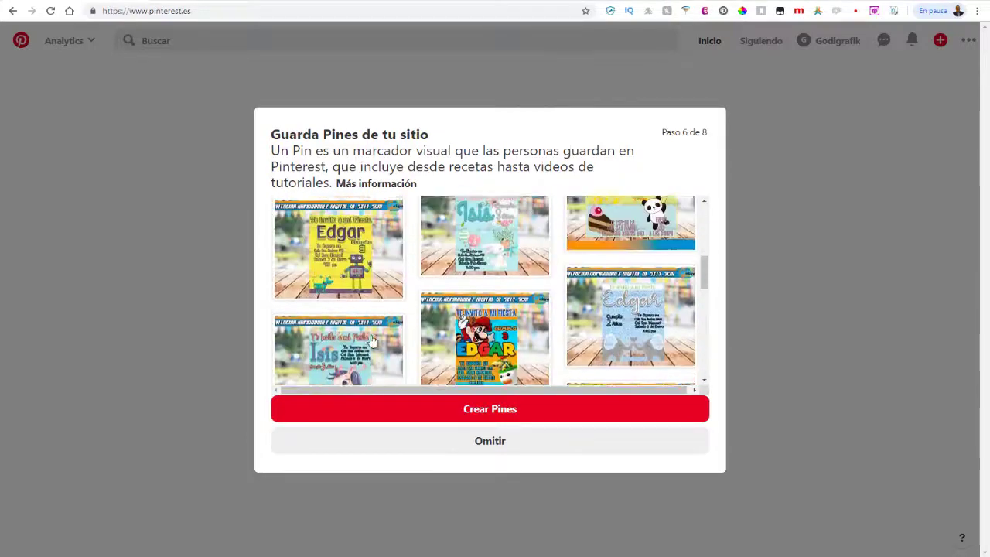
pyautogui.scroll(5, 372, 340)
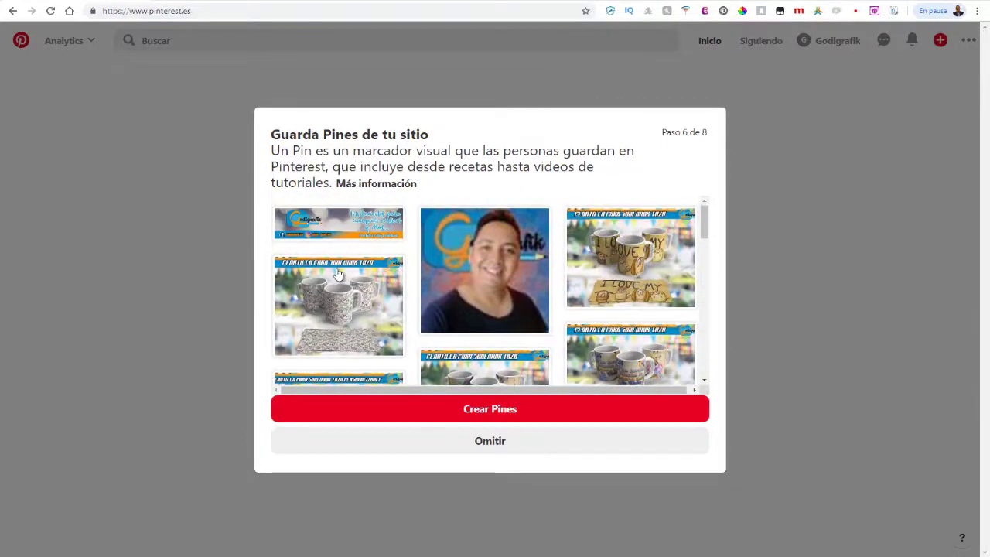
pyautogui.click(344, 303)
pyautogui.click(640, 276)
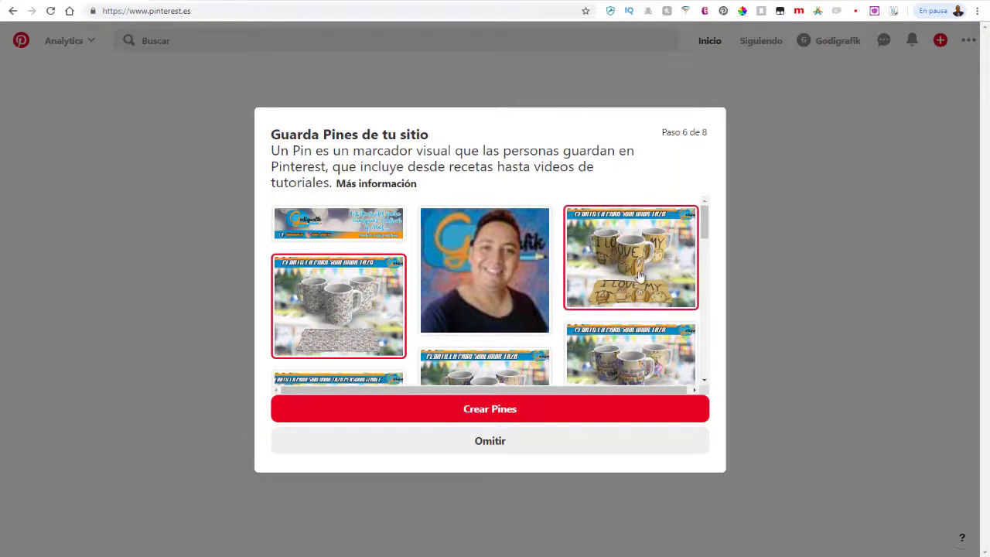
pyautogui.scroll(-2, 640, 324)
pyautogui.click(628, 286)
pyautogui.click(464, 313)
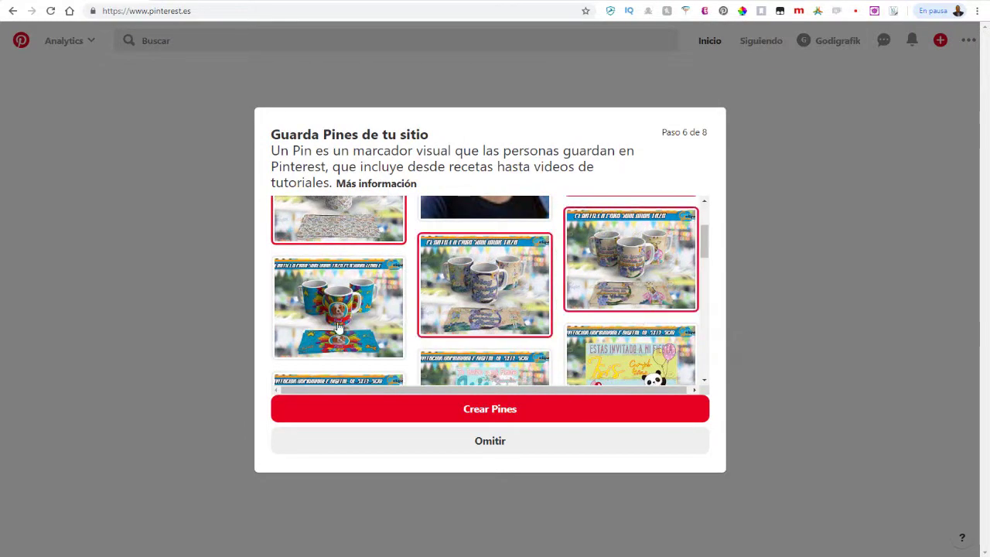
pyautogui.click(338, 327)
# Add the robot, bunny, elephant, Mario and pony invitation images to the Pin selection
pyautogui.scroll(-4, 340, 309)
pyautogui.click(345, 236)
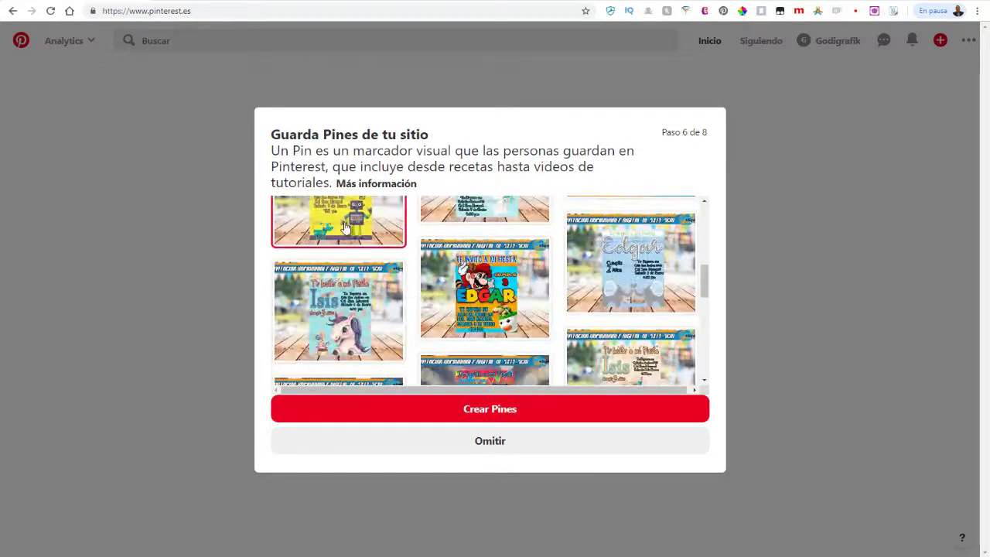
pyautogui.click(493, 214)
pyautogui.click(612, 275)
pyautogui.click(475, 310)
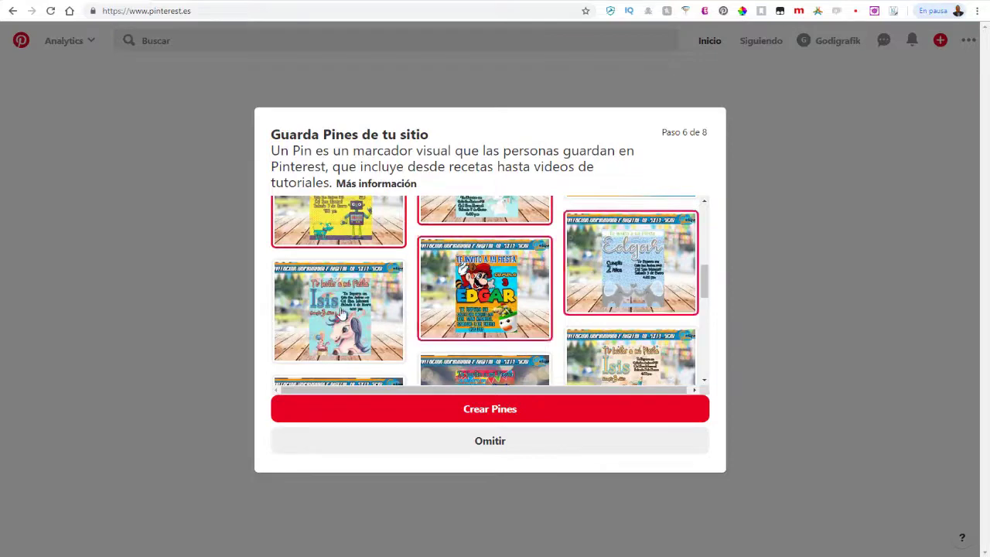
pyautogui.click(341, 313)
# Add the two PJ Masks, girl-and-unicorn, dinosaur, pink polka-dot and owl invitation images to the Pin selection
pyautogui.scroll(-4, 341, 309)
pyautogui.click(337, 268)
pyautogui.click(478, 242)
pyautogui.click(658, 225)
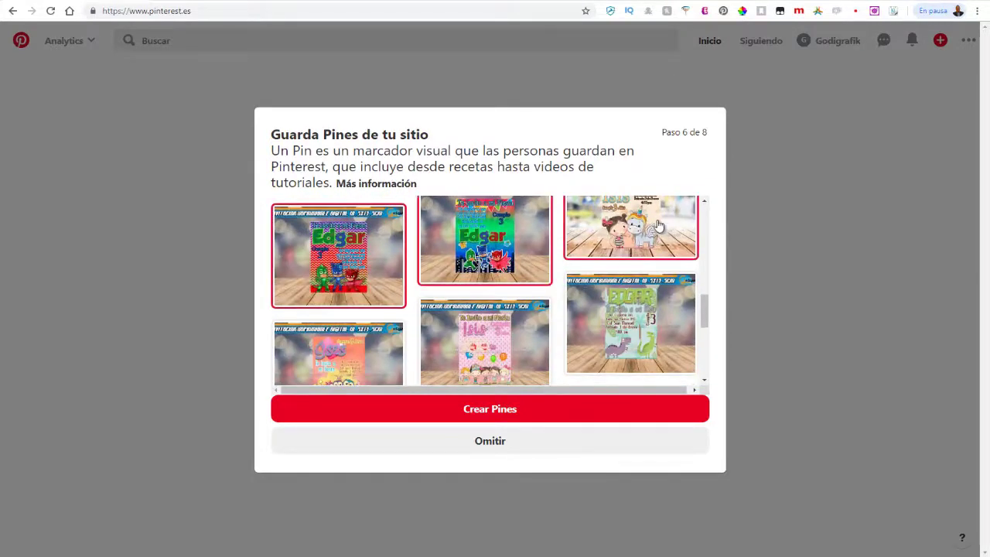
pyautogui.click(623, 324)
pyautogui.click(481, 344)
pyautogui.click(353, 354)
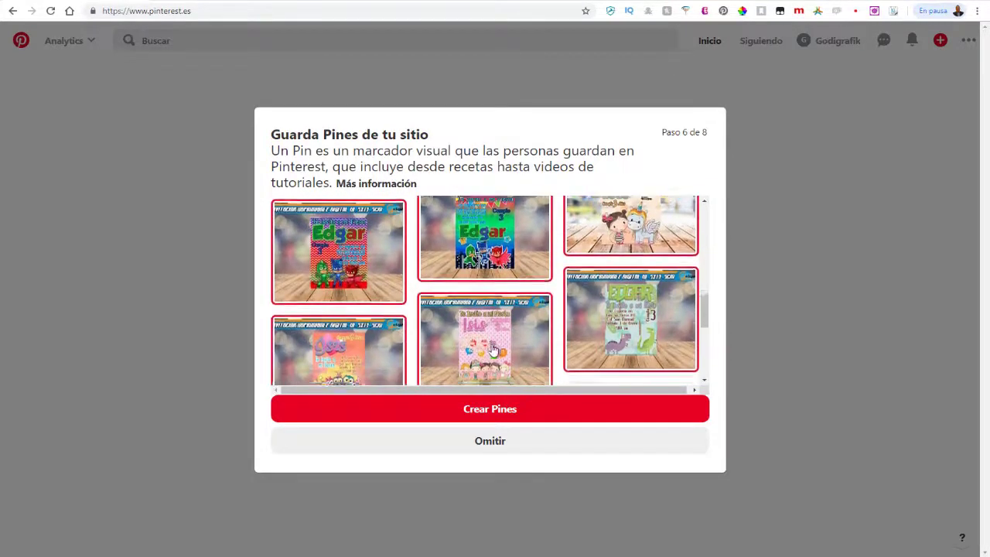
# Add the Care Bears, monster truck and chef bear invitations near the end of the list to the Pin selection
pyautogui.scroll(-3, 493, 349)
pyautogui.click(356, 282)
pyautogui.click(446, 256)
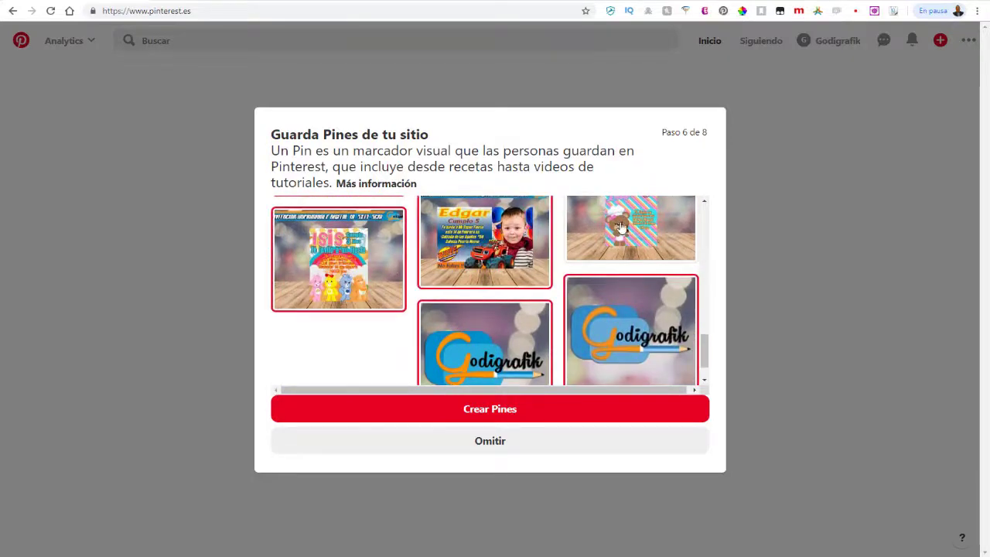
pyautogui.click(620, 227)
pyautogui.scroll(-2, 619, 341)
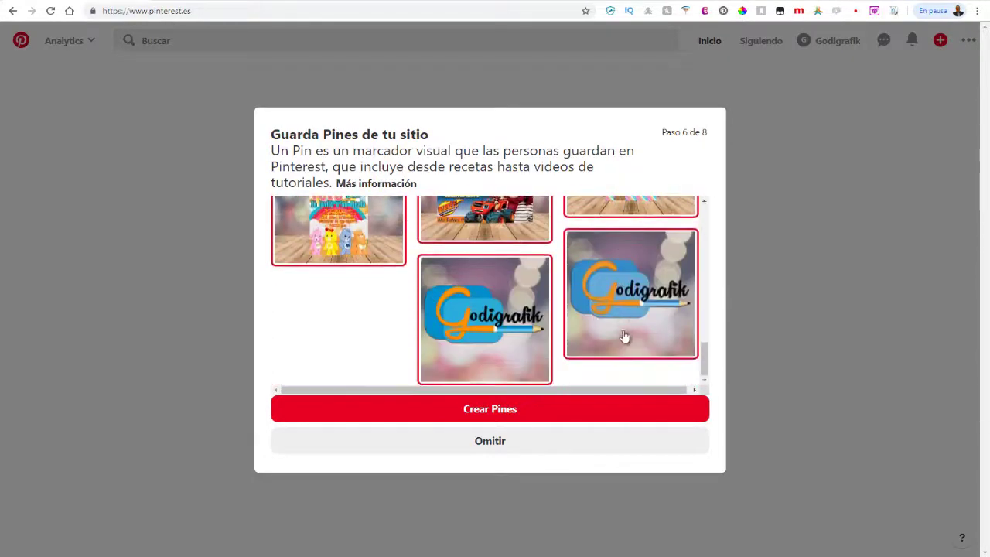
# Add the Godigrafik banner at the start of the list to the selection and create the Pins
pyautogui.scroll(5, 626, 332)
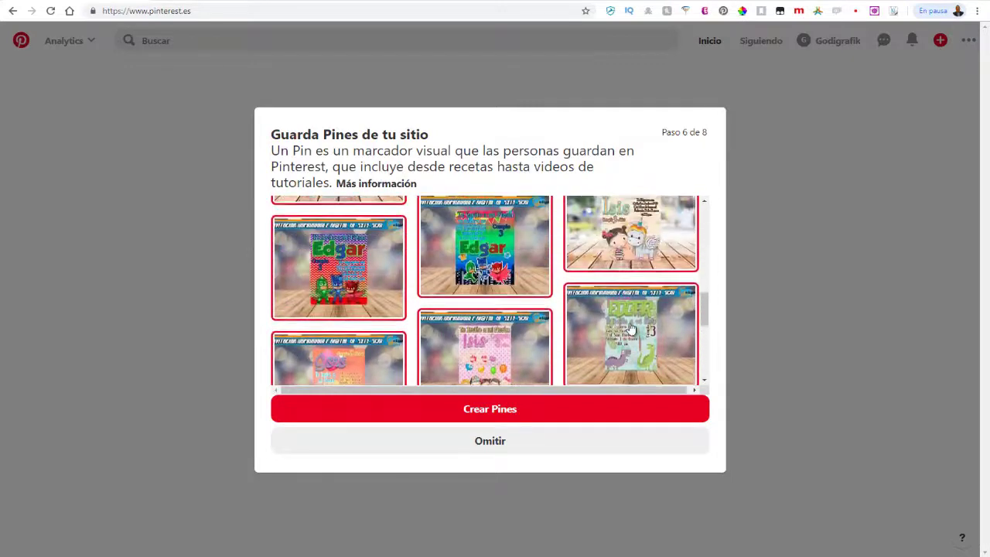
pyautogui.scroll(3, 630, 329)
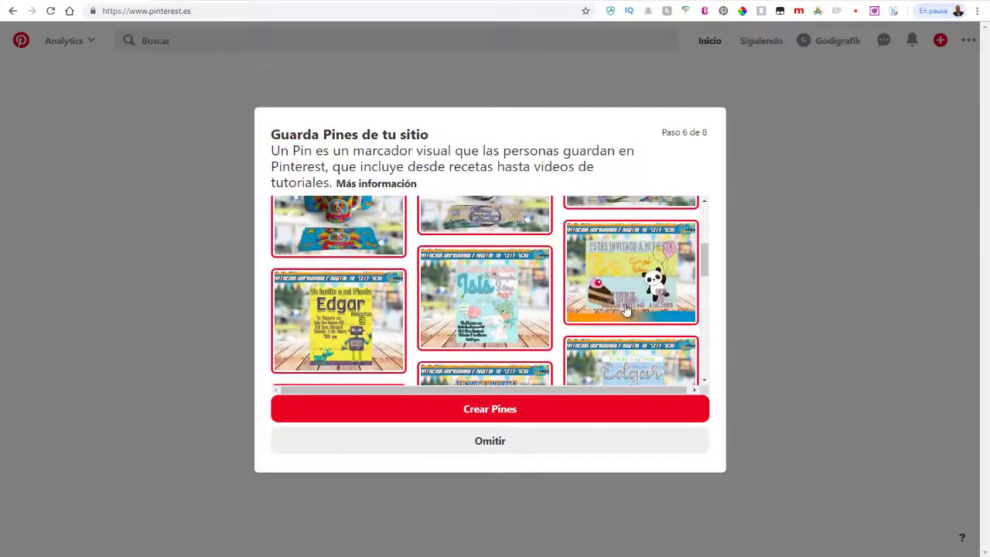
pyautogui.scroll(2, 626, 310)
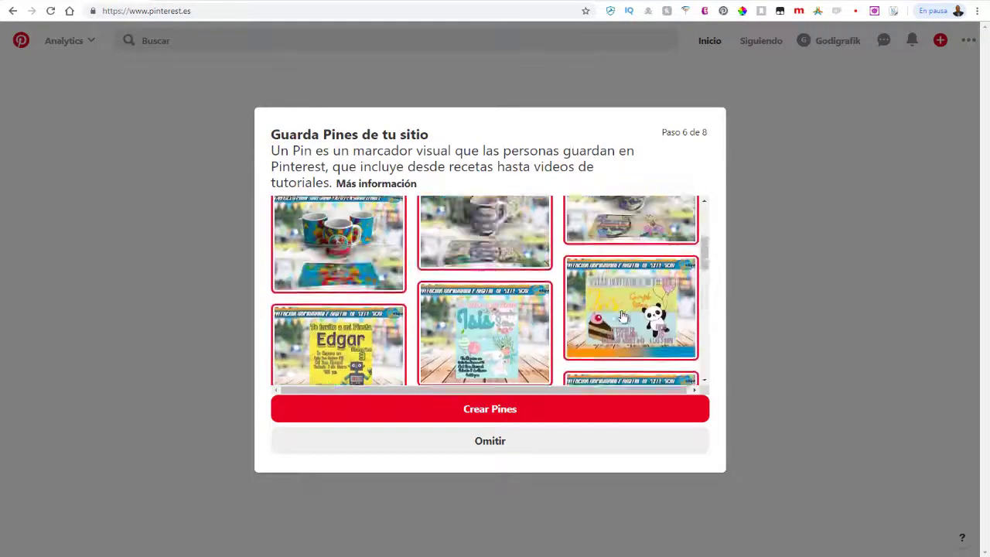
pyautogui.scroll(3, 622, 316)
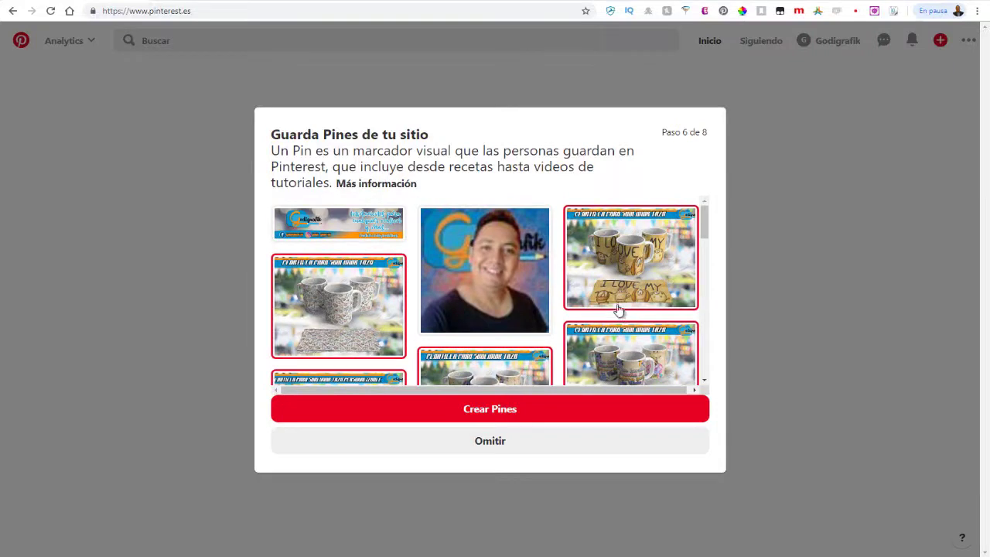
pyautogui.click(354, 230)
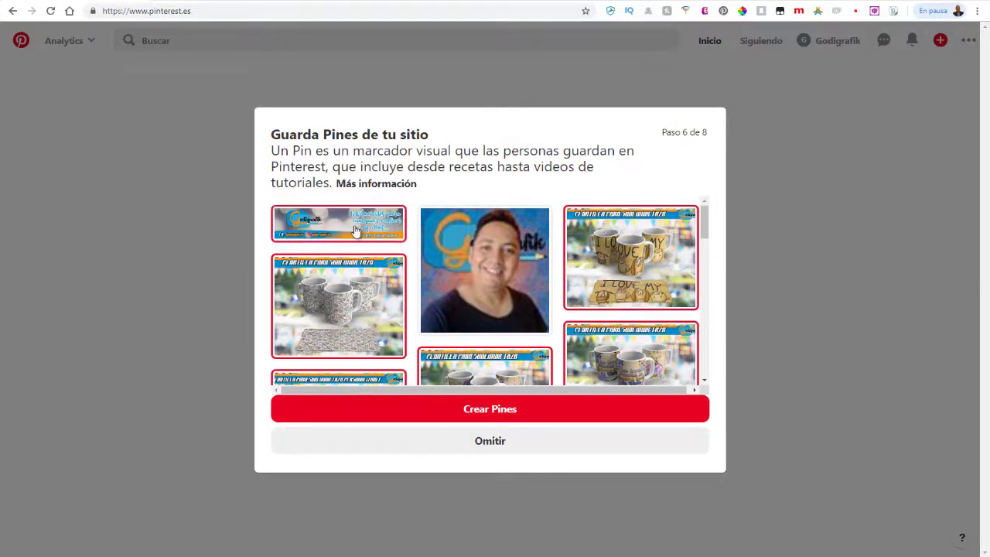
pyautogui.click(495, 413)
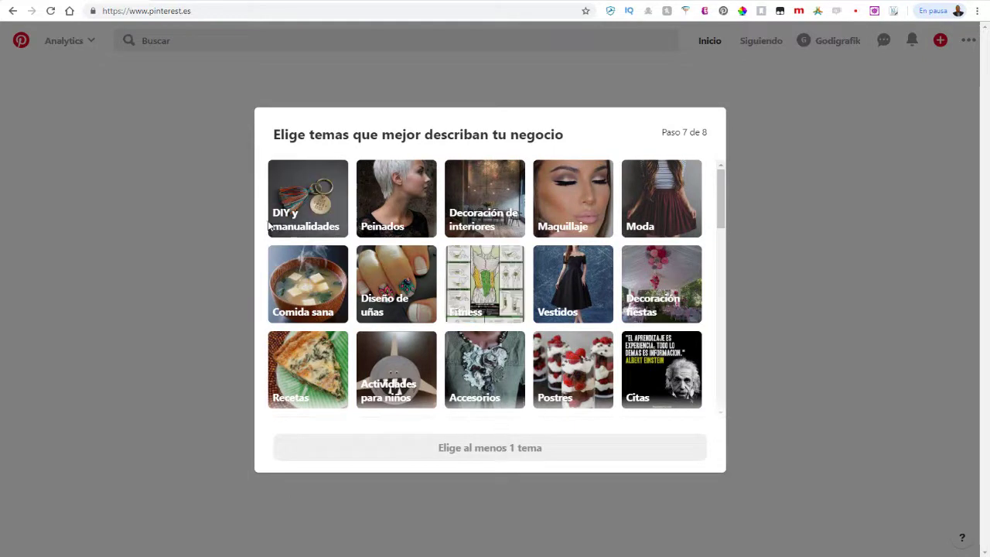
# Choose DIY y manualidades and Decoración fiestas as topics that describe the business
pyautogui.click(309, 208)
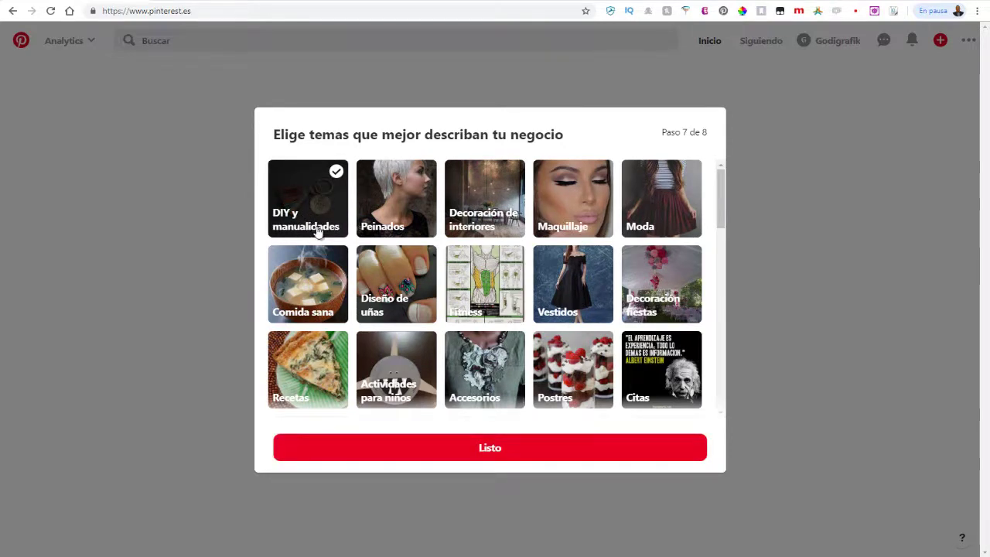
pyautogui.scroll(-1, 318, 232)
pyautogui.click(658, 234)
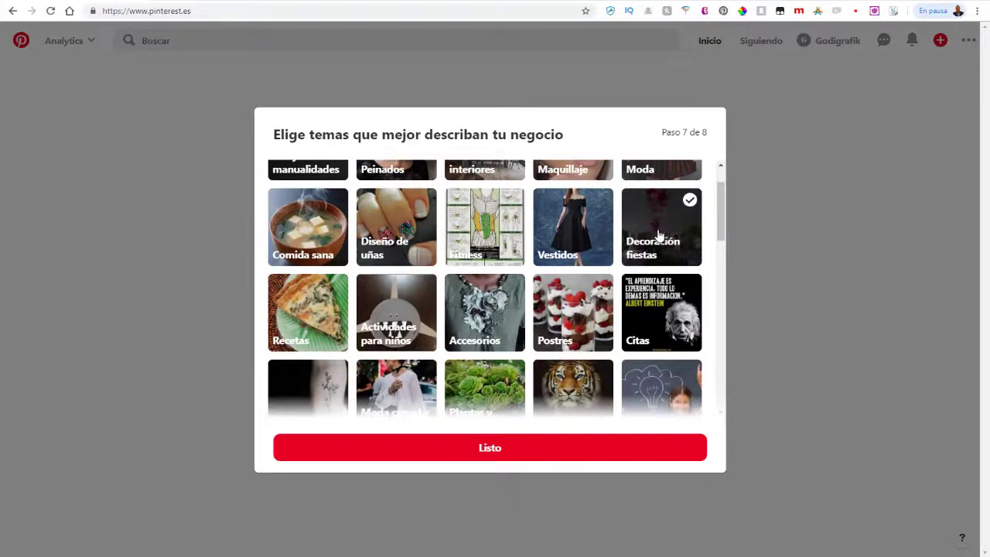
# Look through the whole list of business topics for others that fit the shop
pyautogui.scroll(-1, 656, 240)
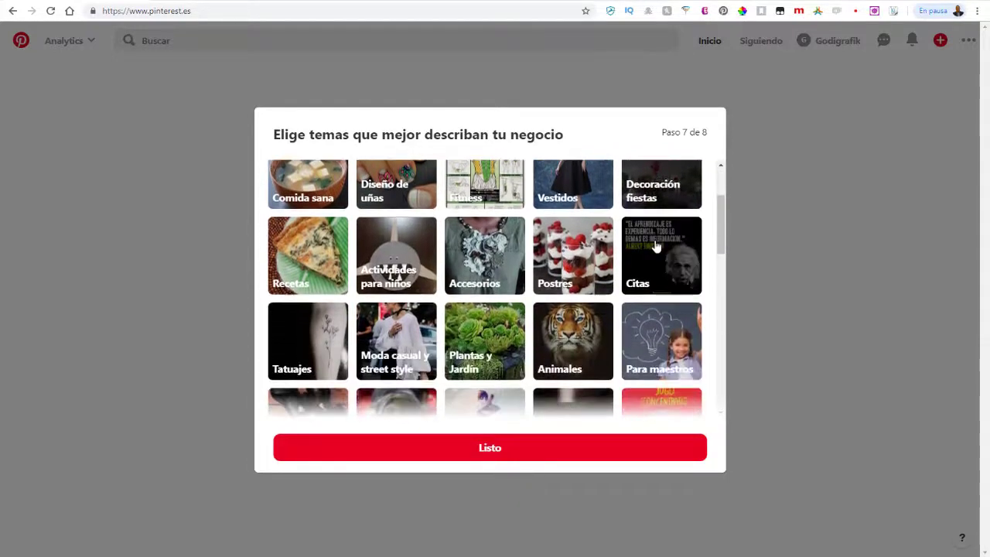
pyautogui.scroll(-2, 656, 247)
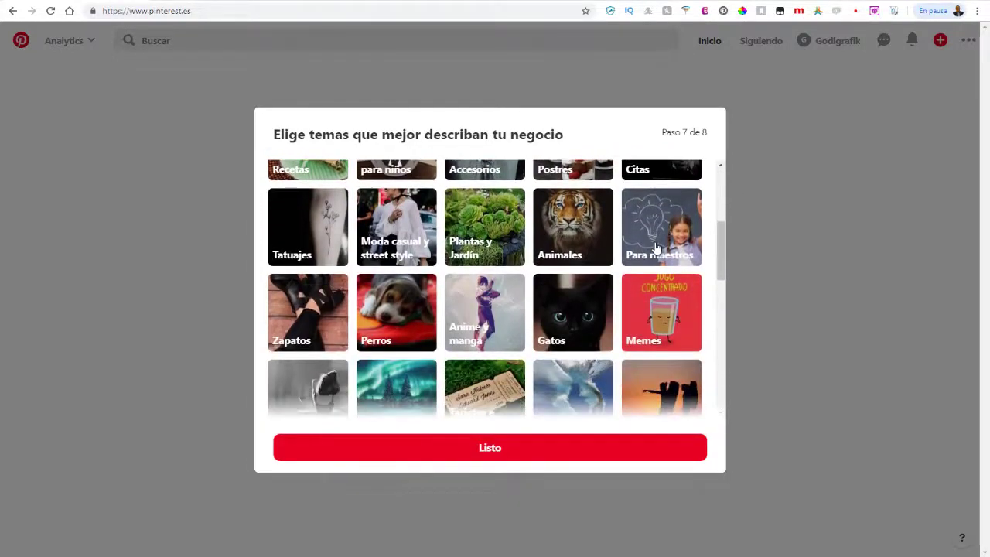
pyautogui.click(655, 248)
pyautogui.scroll(-2, 656, 248)
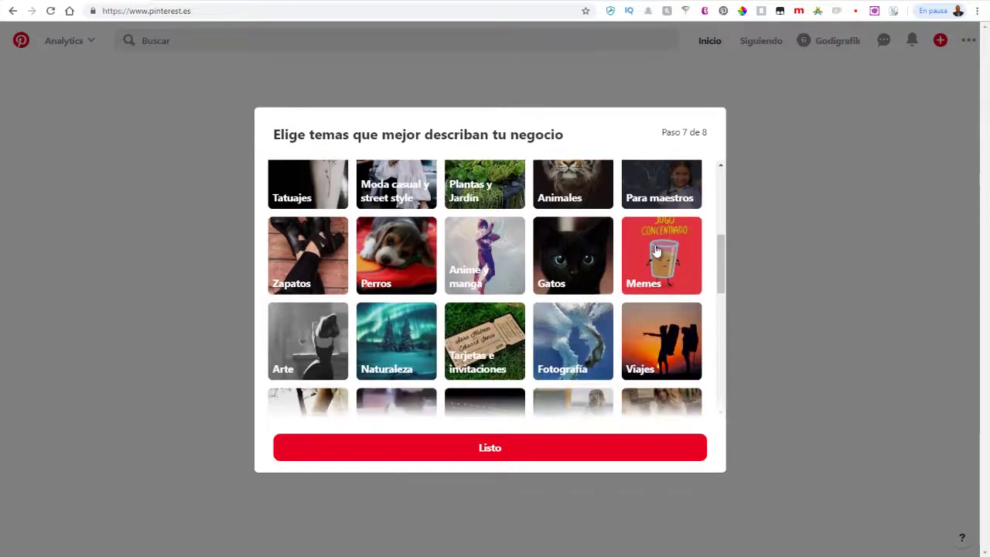
pyautogui.scroll(-1, 656, 250)
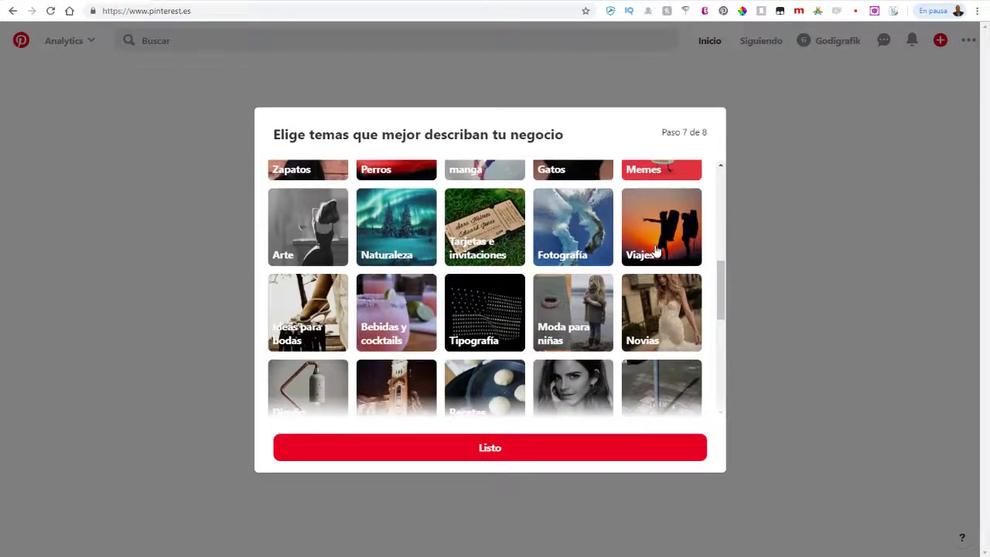
pyautogui.scroll(-1, 656, 251)
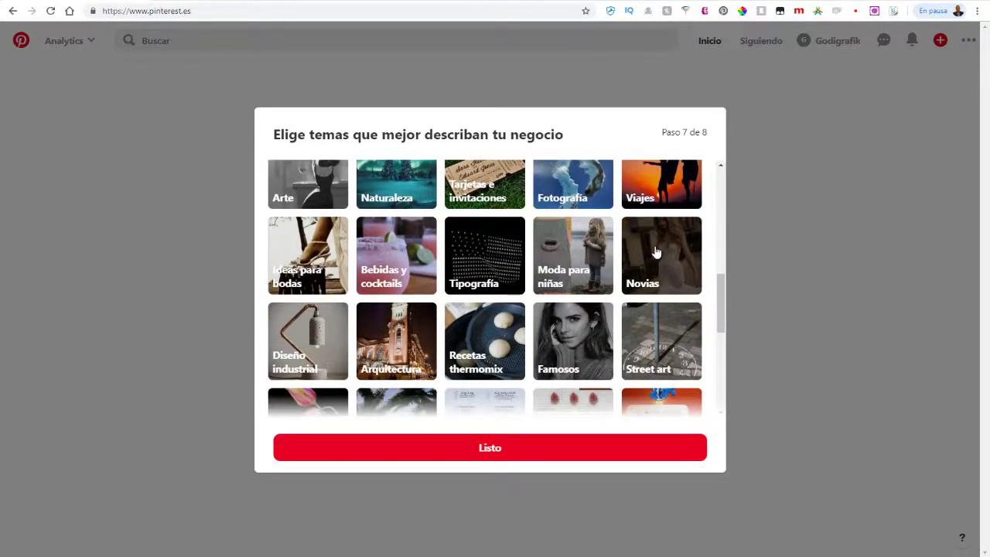
pyautogui.scroll(-2, 655, 251)
pyautogui.scroll(-2, 655, 251)
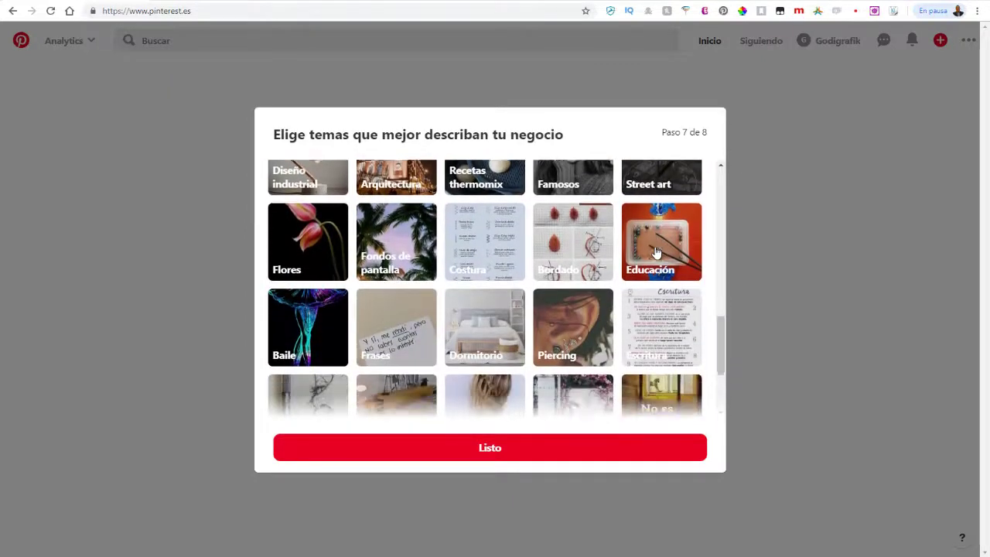
pyautogui.scroll(-1, 656, 252)
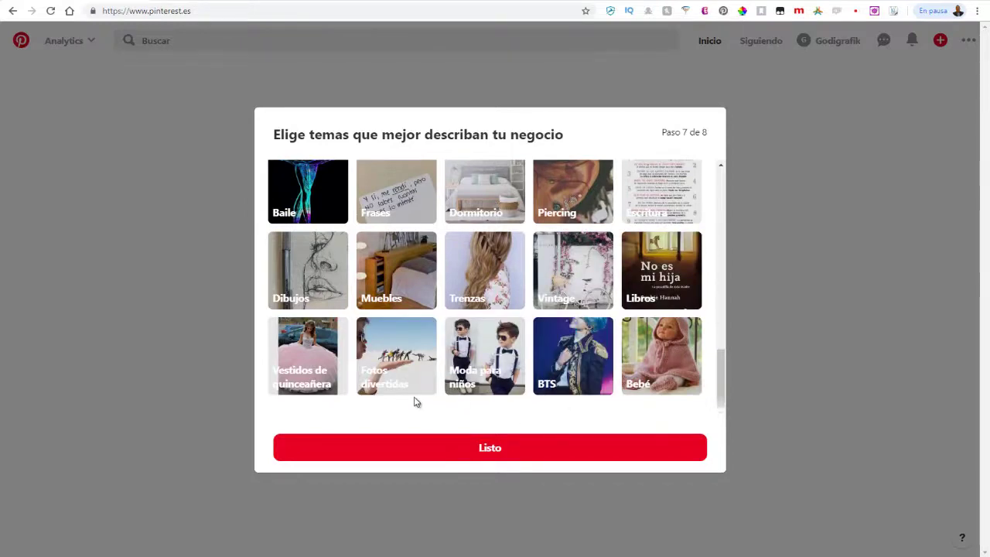
pyautogui.scroll(5, 387, 396)
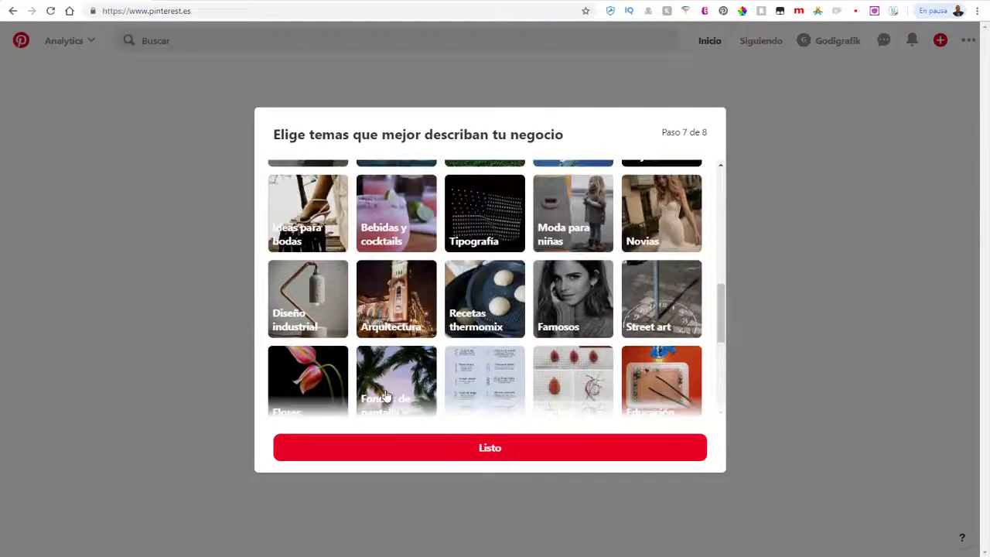
pyautogui.scroll(-1, 386, 396)
pyautogui.scroll(5, 386, 396)
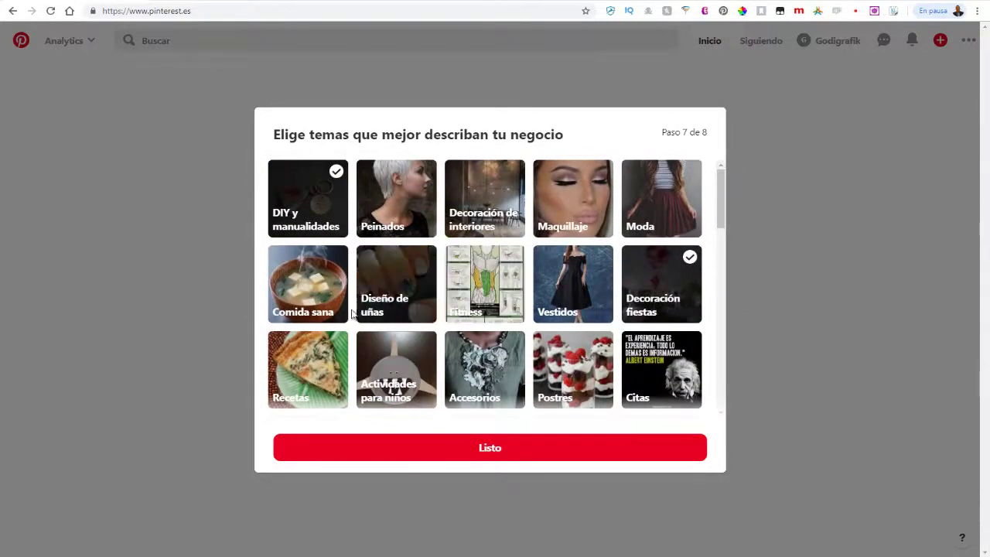
# Add Anime y manga and Street art to the chosen business topics
pyautogui.scroll(-1, 325, 316)
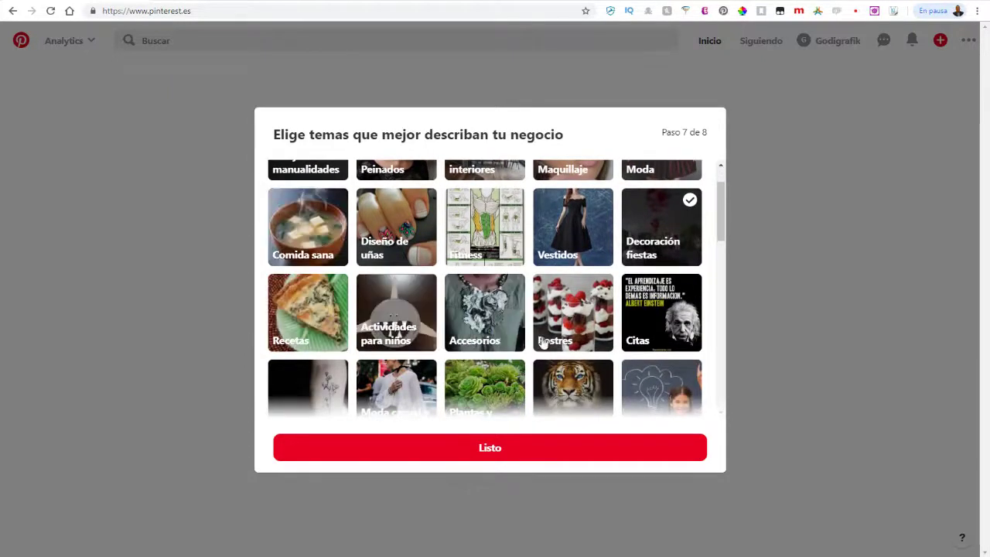
pyautogui.scroll(-2, 642, 341)
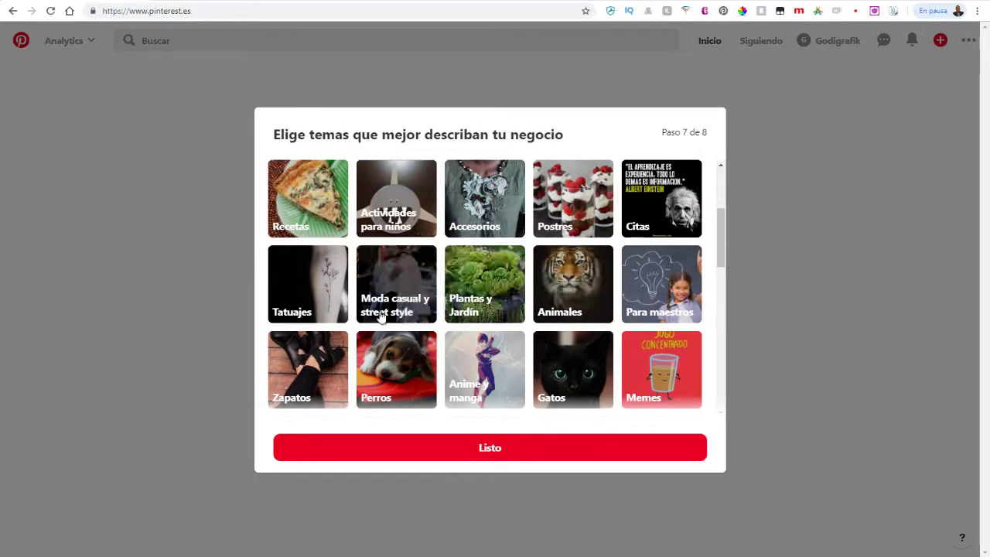
pyautogui.scroll(-1, 301, 326)
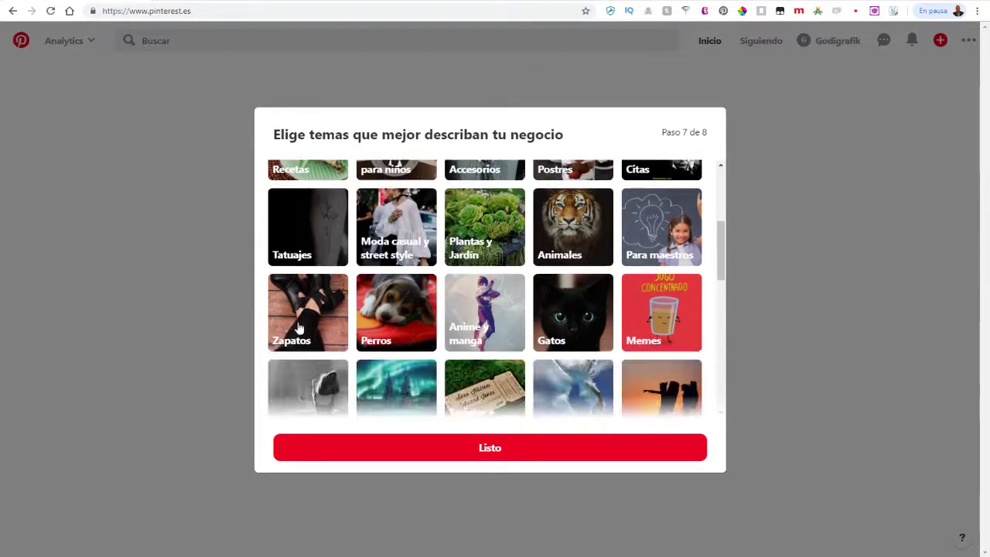
pyautogui.click(501, 322)
pyautogui.scroll(-2, 501, 322)
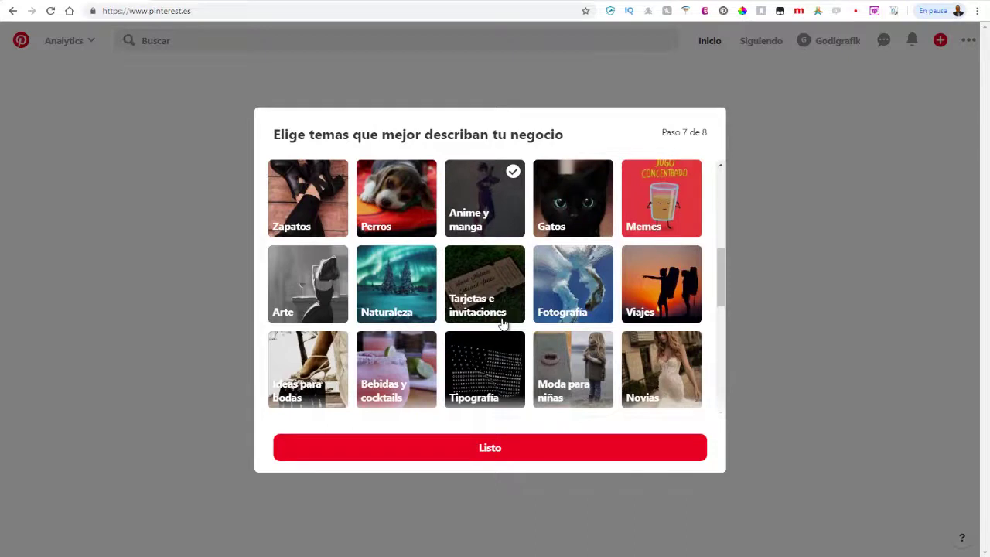
pyautogui.scroll(-1, 501, 322)
pyautogui.scroll(-1, 501, 322)
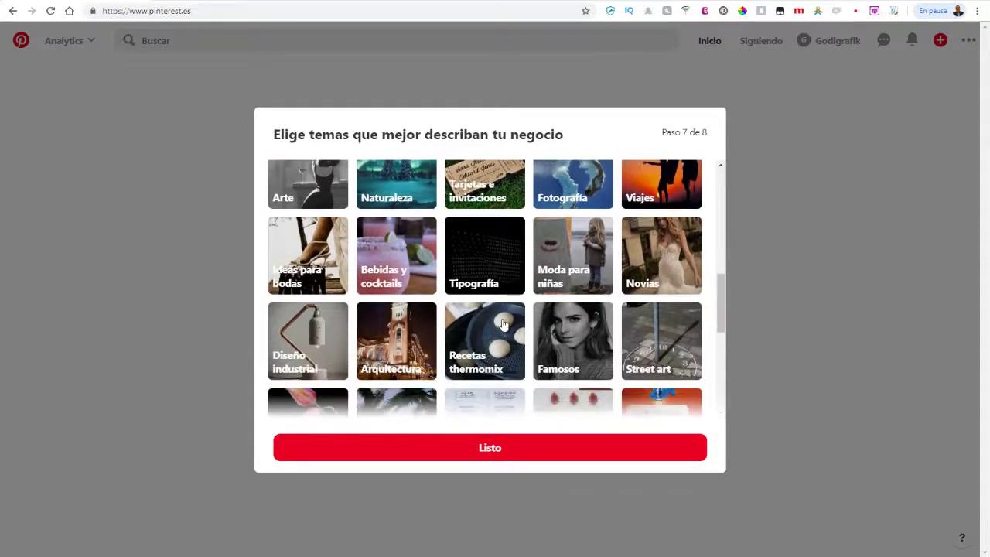
pyautogui.click(645, 346)
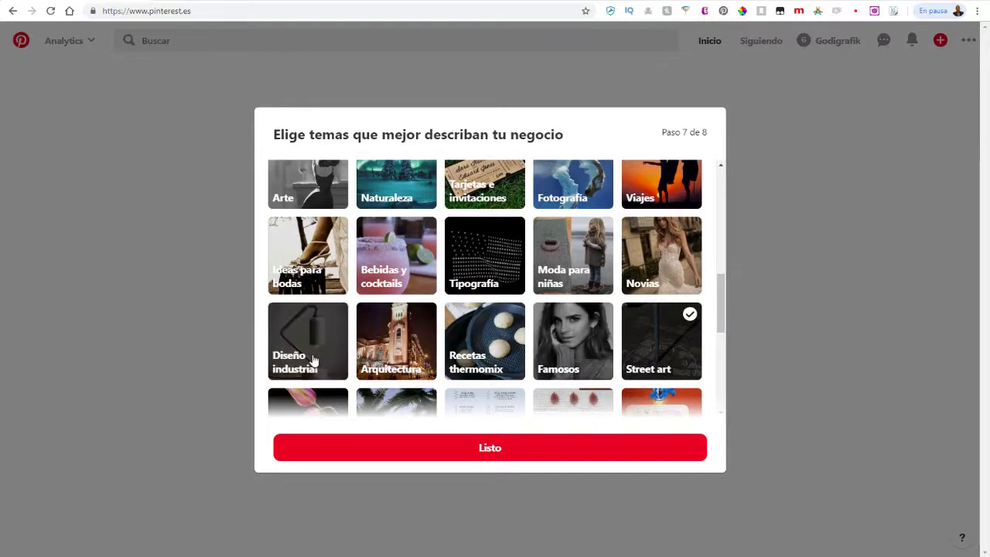
# Add Vintage to the chosen business topics and finish the topic selection
pyautogui.scroll(-2, 313, 360)
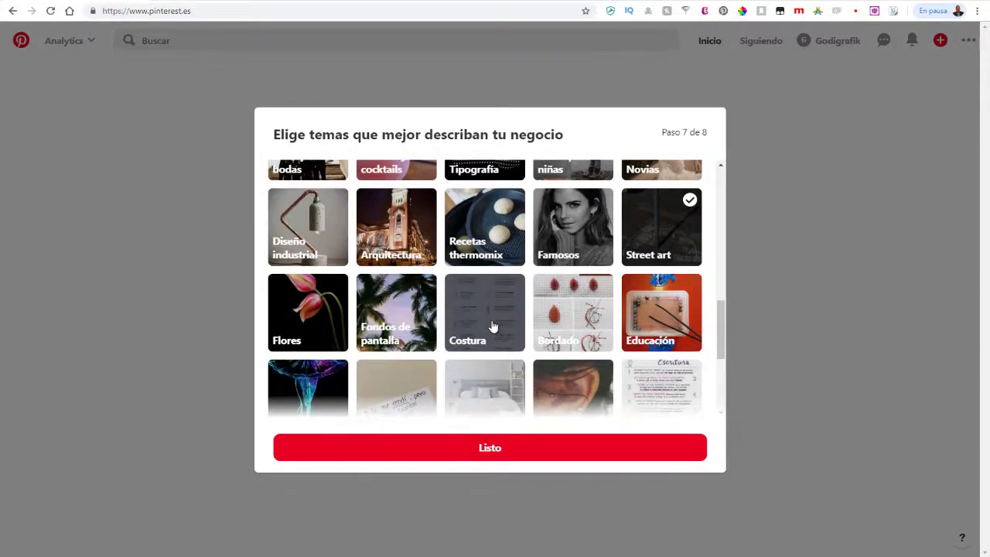
pyautogui.scroll(-2, 566, 326)
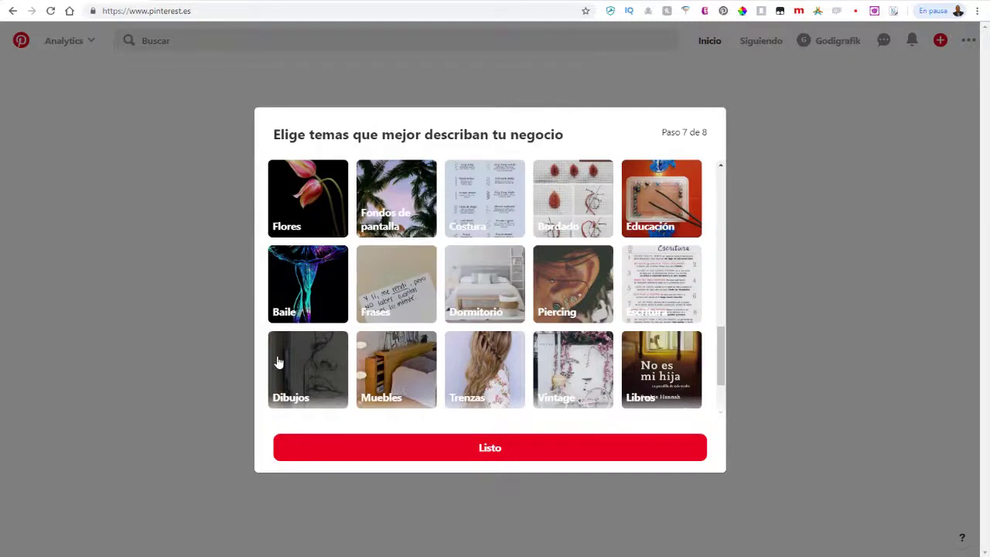
pyautogui.scroll(-1, 278, 360)
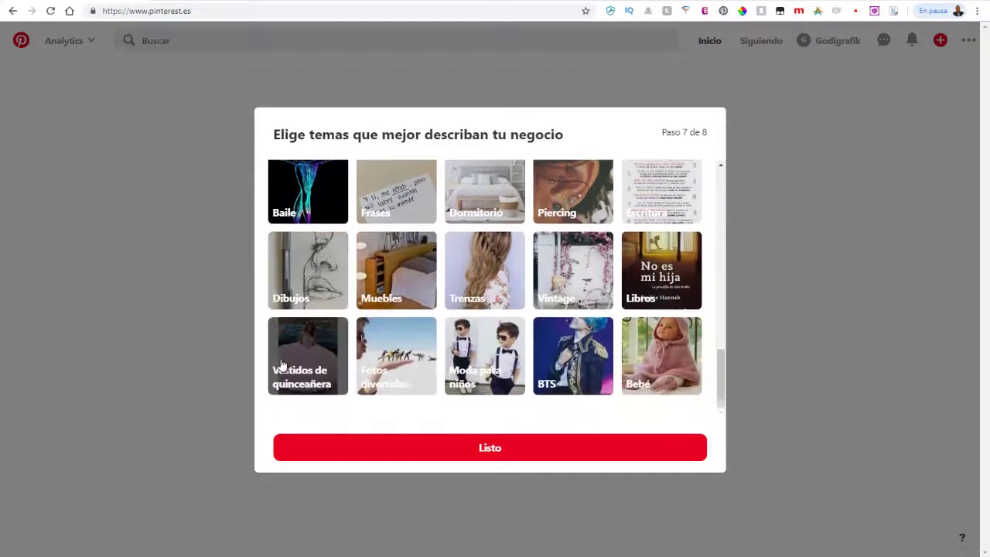
pyautogui.click(567, 272)
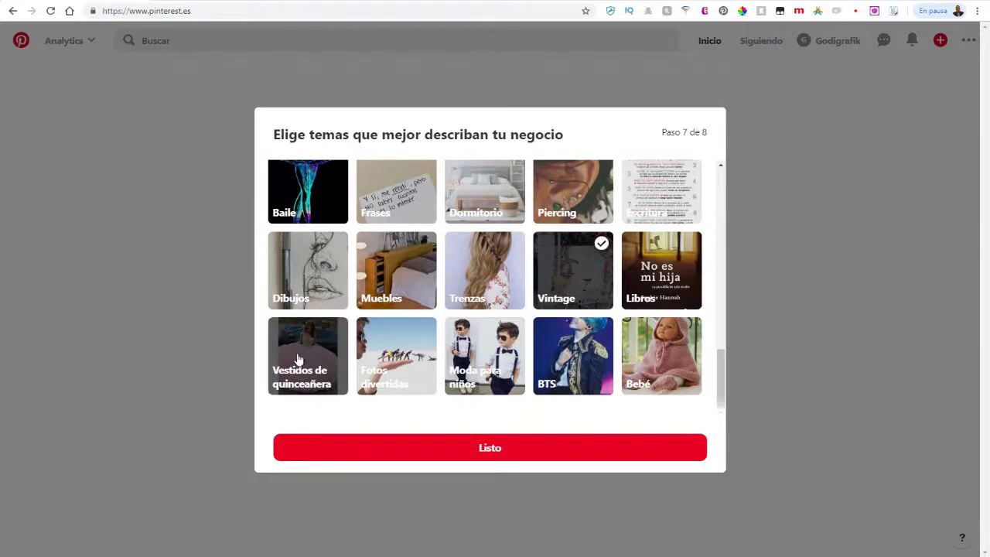
pyautogui.click(500, 451)
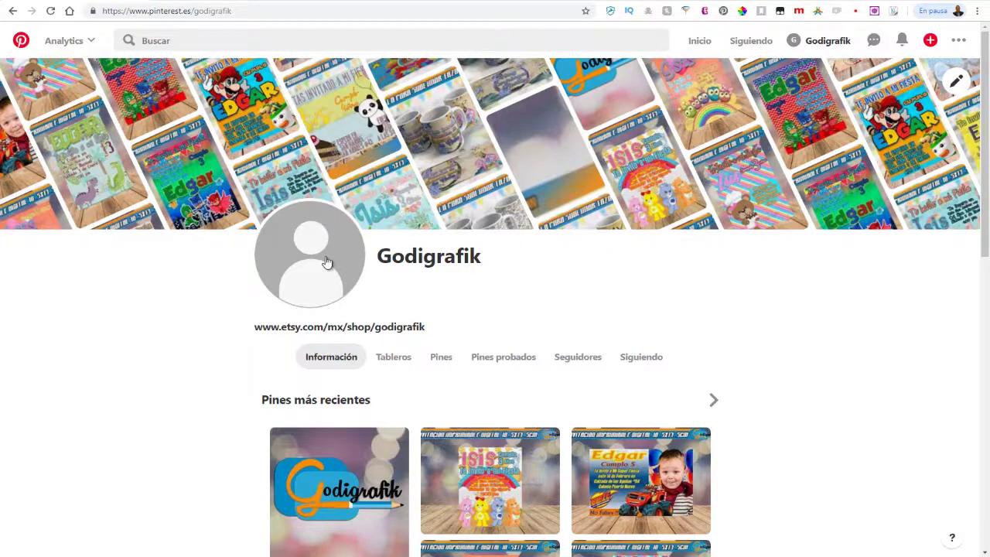
pyautogui.scroll(-1, 327, 263)
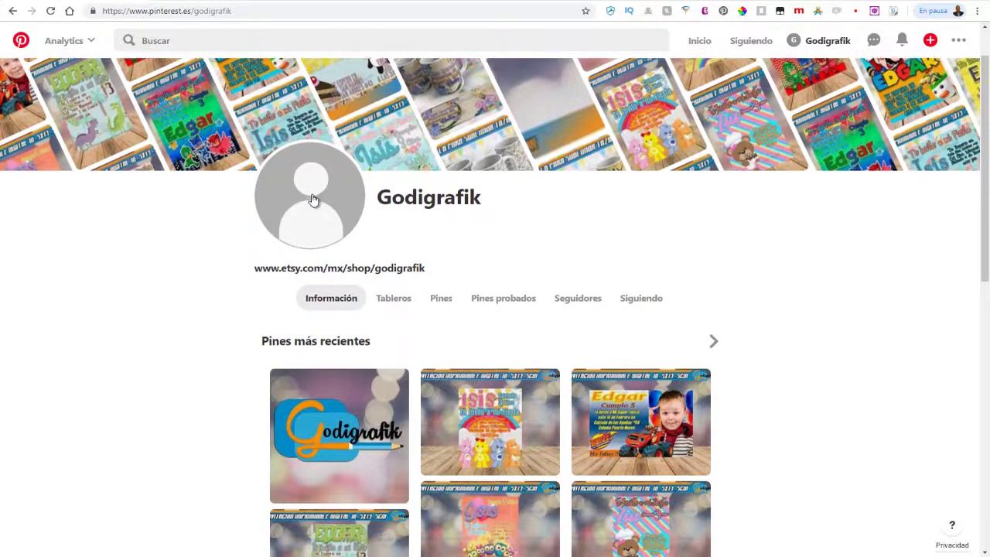
# Look over the profile's most recent Pins, and open the full list of Pins to browse it
pyautogui.scroll(-3, 312, 200)
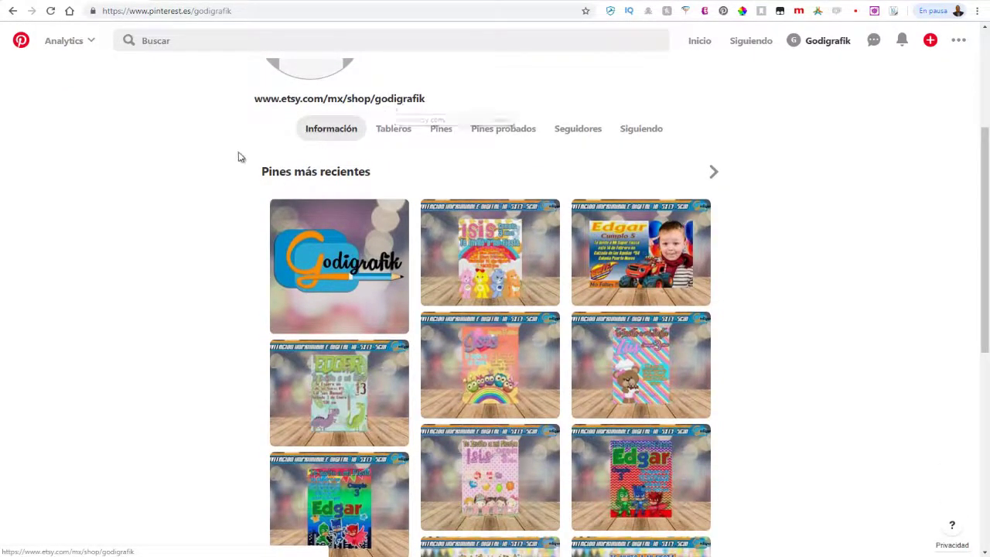
pyautogui.scroll(-1, 263, 163)
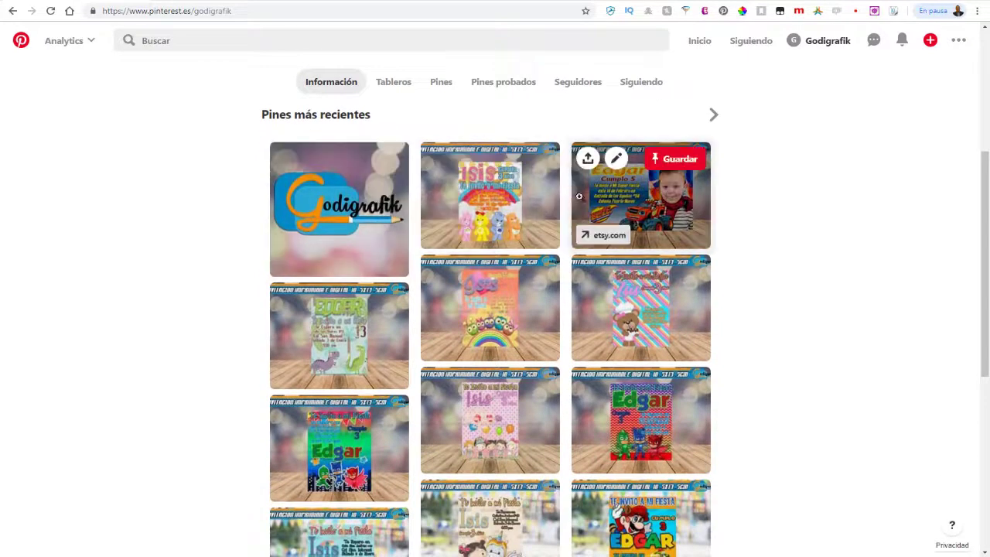
pyautogui.click(712, 116)
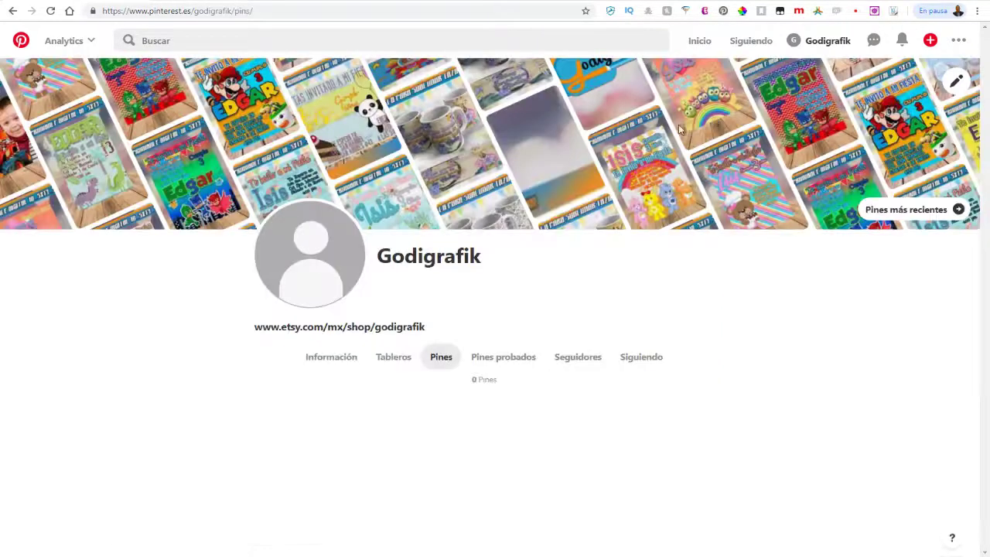
pyautogui.scroll(-3, 8, 296)
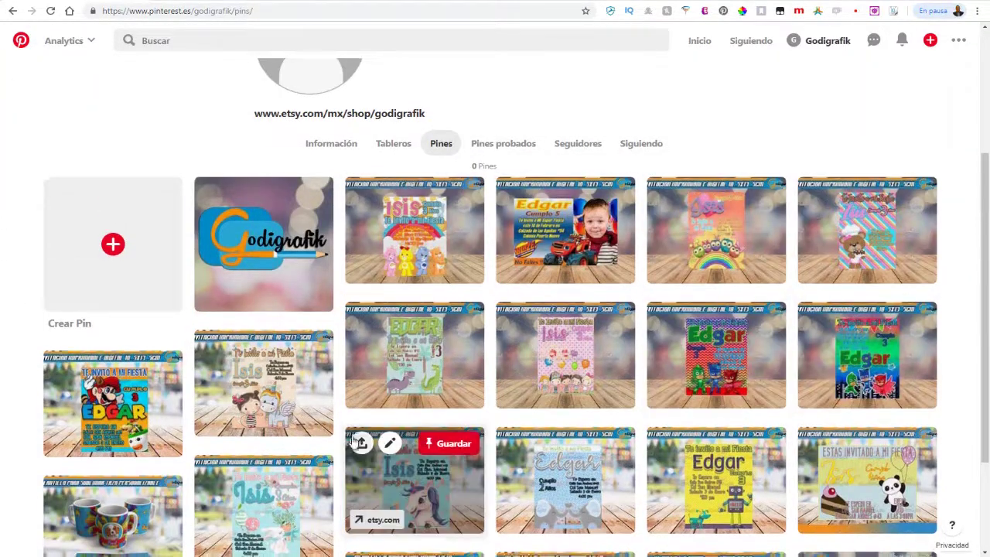
pyautogui.scroll(-2, 386, 445)
pyautogui.scroll(4, 542, 429)
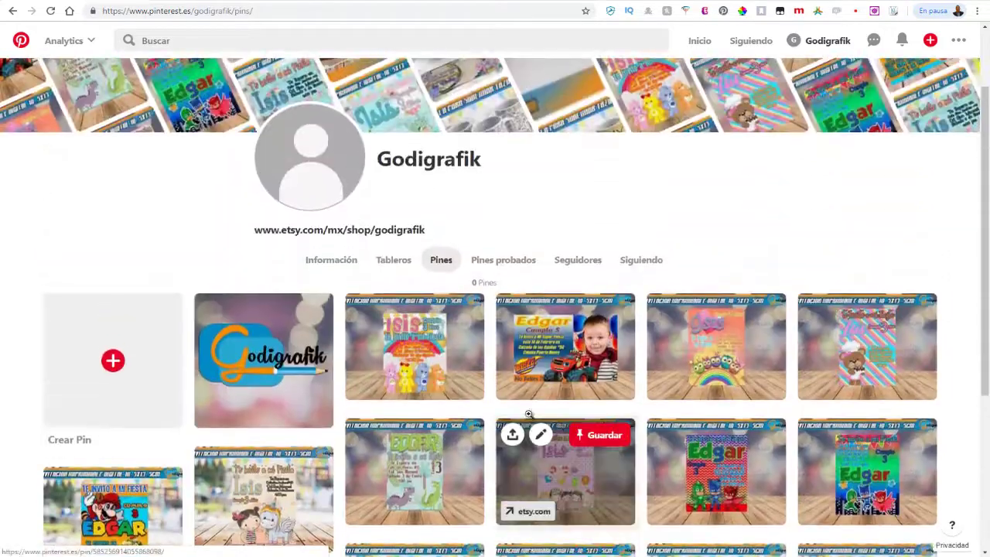
# Open the Pin of the rainbow and bears invitation, dismiss the notification request and follow the Pin through to the Etsy shop
pyautogui.click(431, 359)
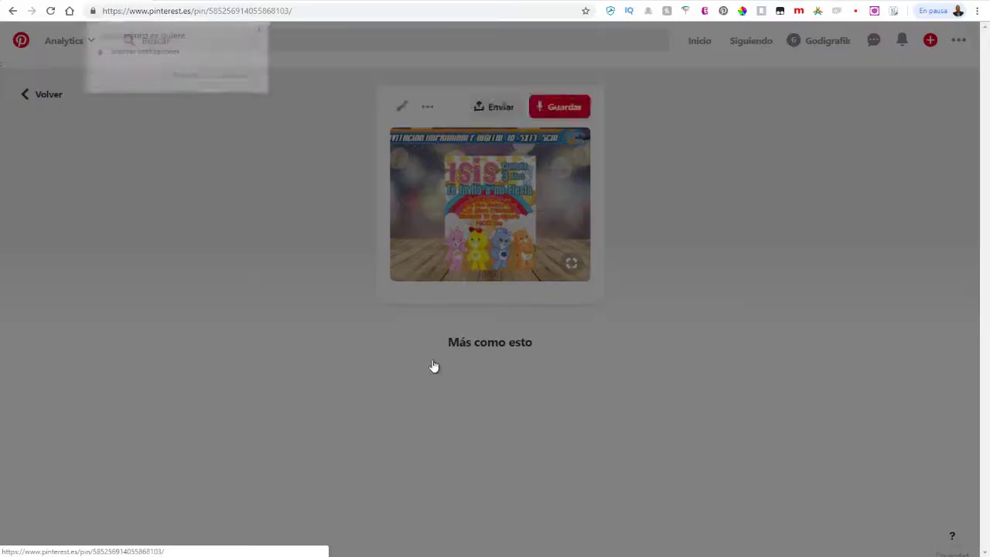
pyautogui.click(261, 31)
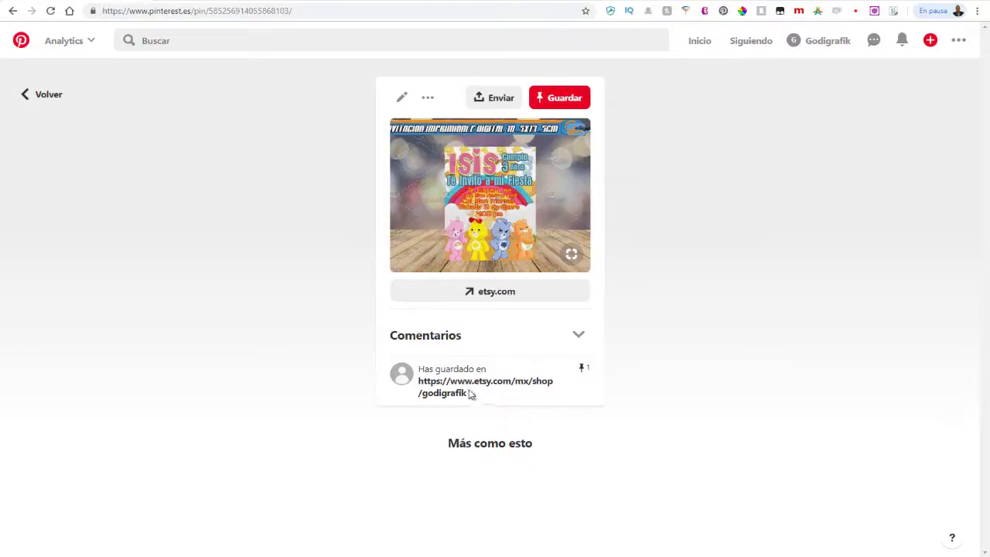
pyautogui.click(496, 208)
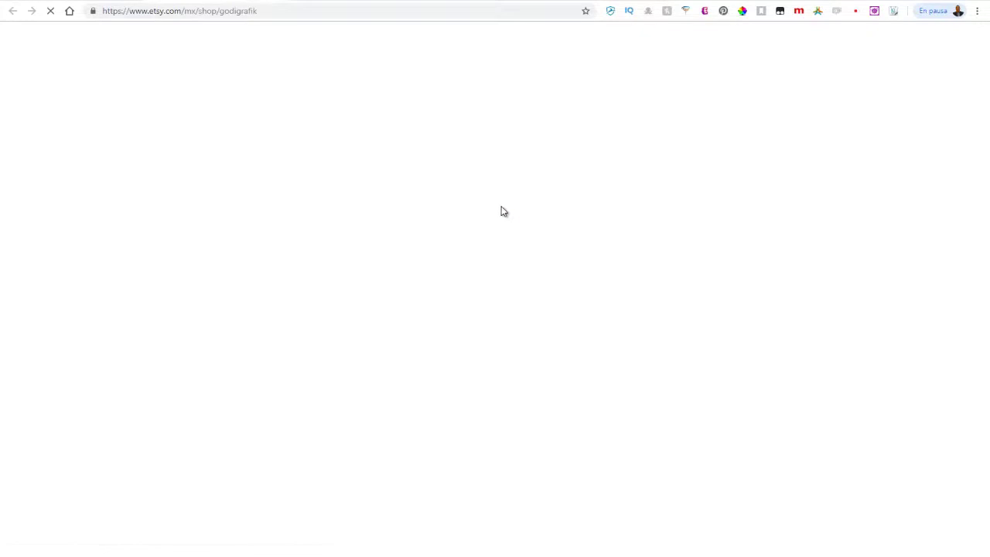
# Look over the Godigrafik shop page on Etsy and close it to return to the Pin
pyautogui.scroll(-2, 440, 406)
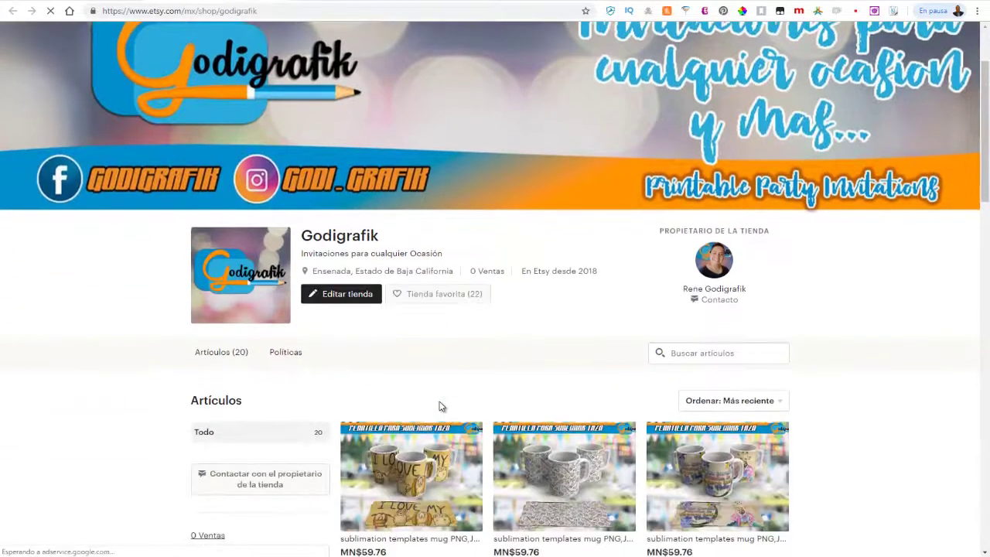
pyautogui.scroll(-4, 439, 409)
pyautogui.scroll(5, 440, 408)
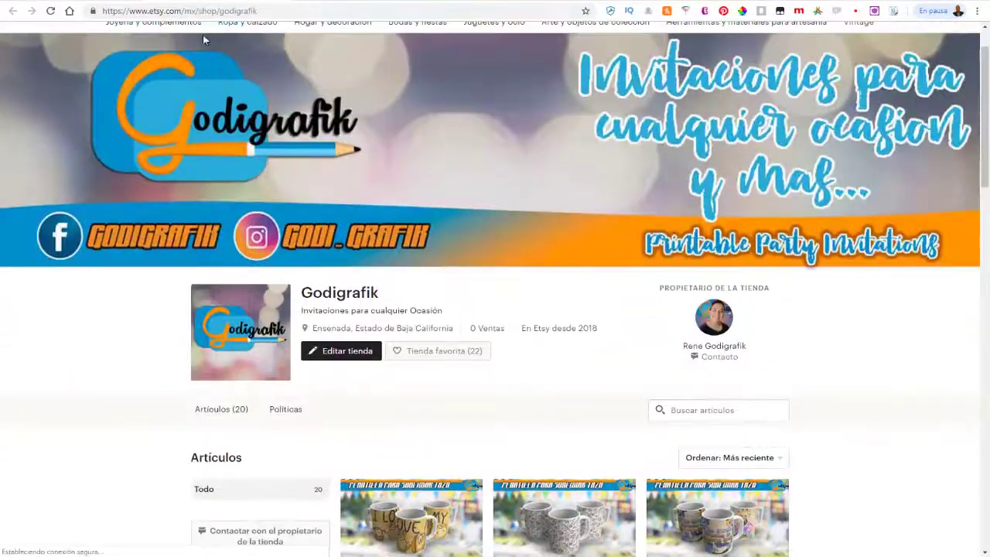
pyautogui.scroll(1, 202, 35)
pyautogui.hotkey('ctrl', 'w')
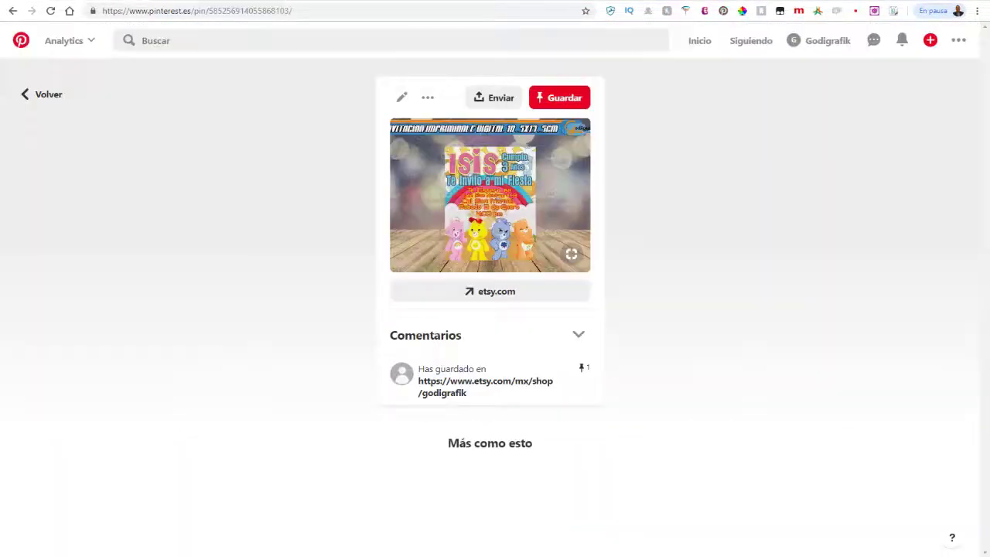
# Go back from the bears invitation Pin to the profile's list of Pins and browse the other Pins
pyautogui.click(490, 291)
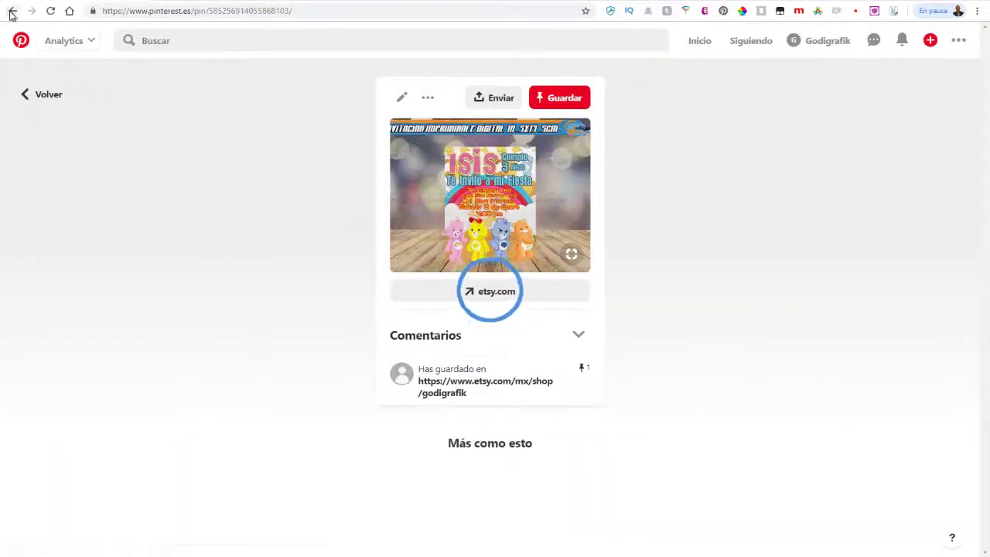
pyautogui.click(12, 11)
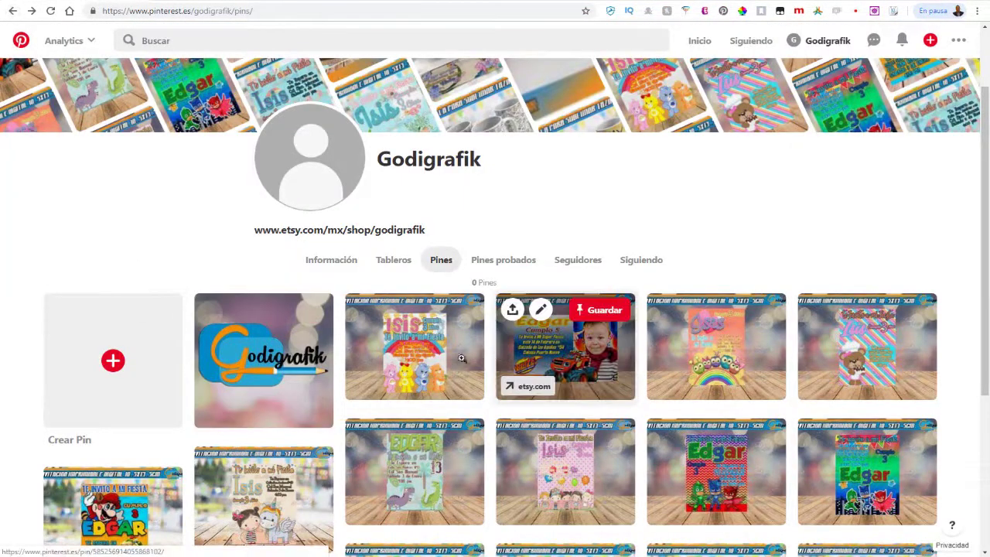
pyautogui.scroll(-2, 461, 358)
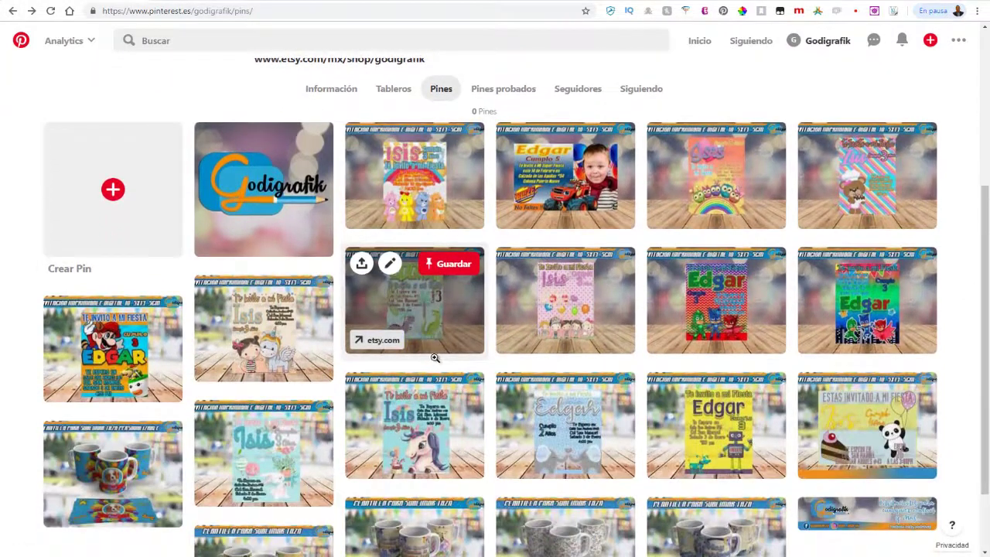